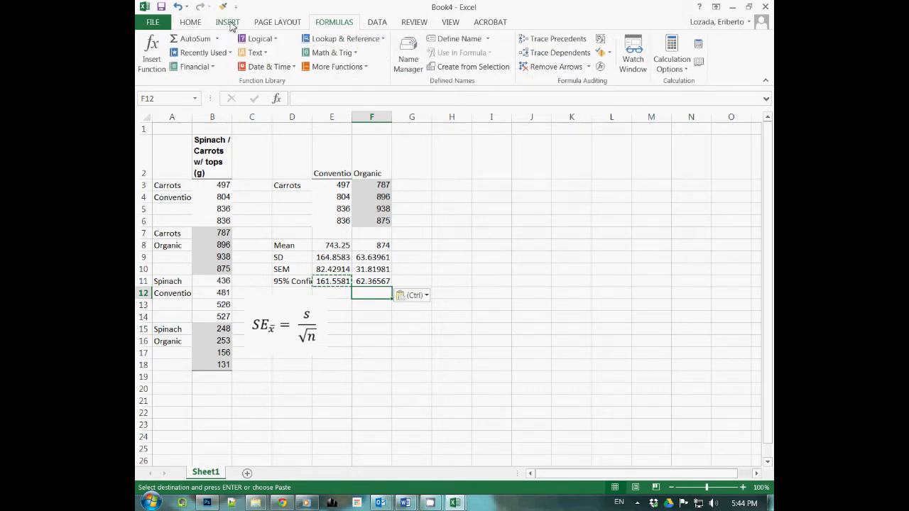
Create a clustered column chart from the Conventional and Organic headers in E2:F2 and their means in E8:F8.
scroll(231, 26, "up", 3)
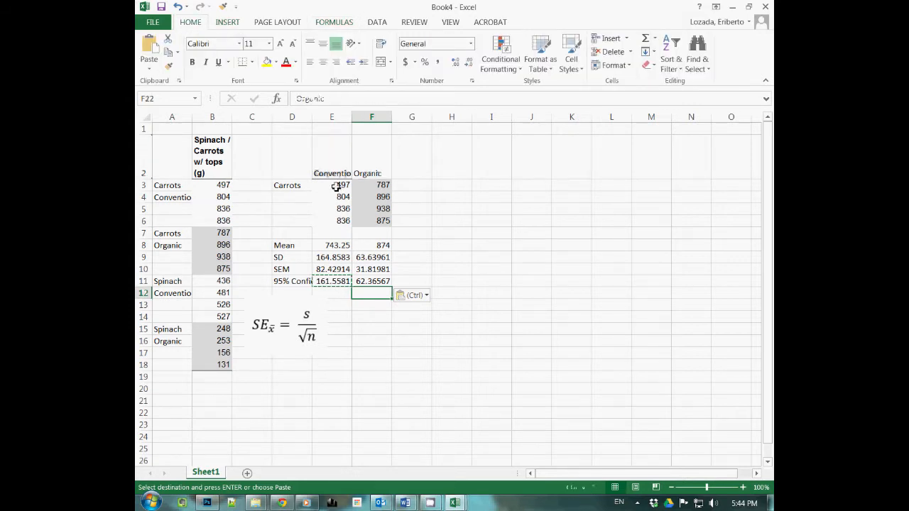
left_click_drag(371, 163, 332, 163)
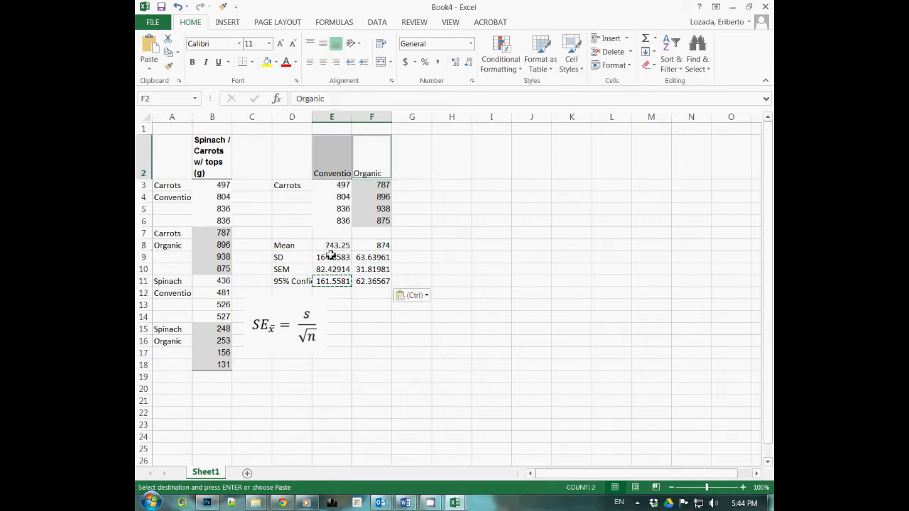
left_click_drag(333, 245, 372, 245)
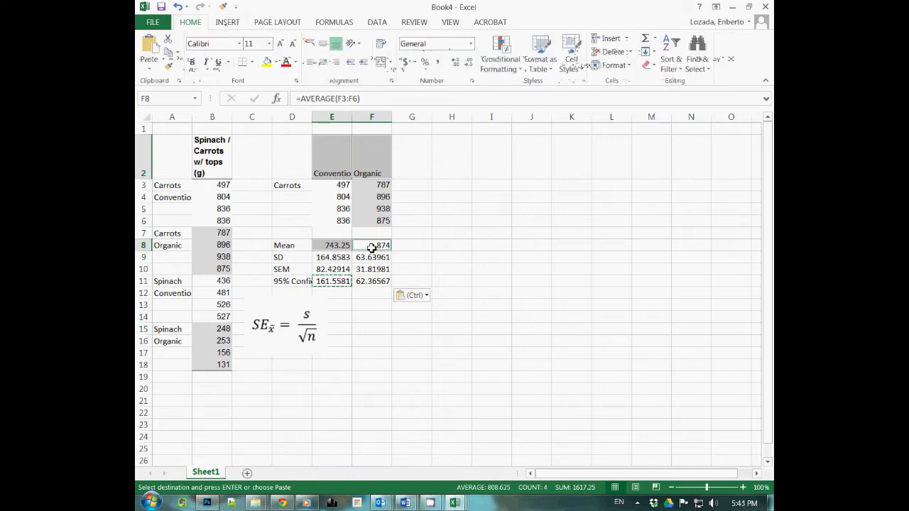
left_click(228, 22)
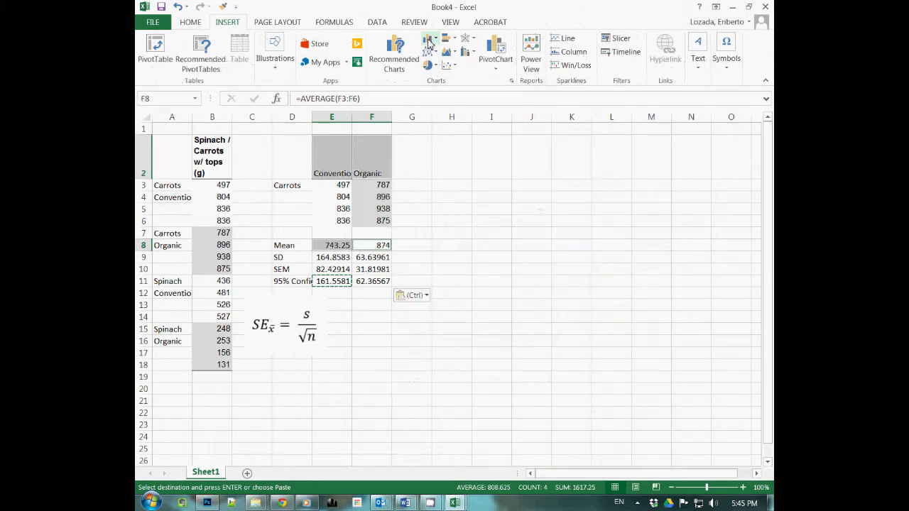
left_click(430, 44)
left_click(439, 69)
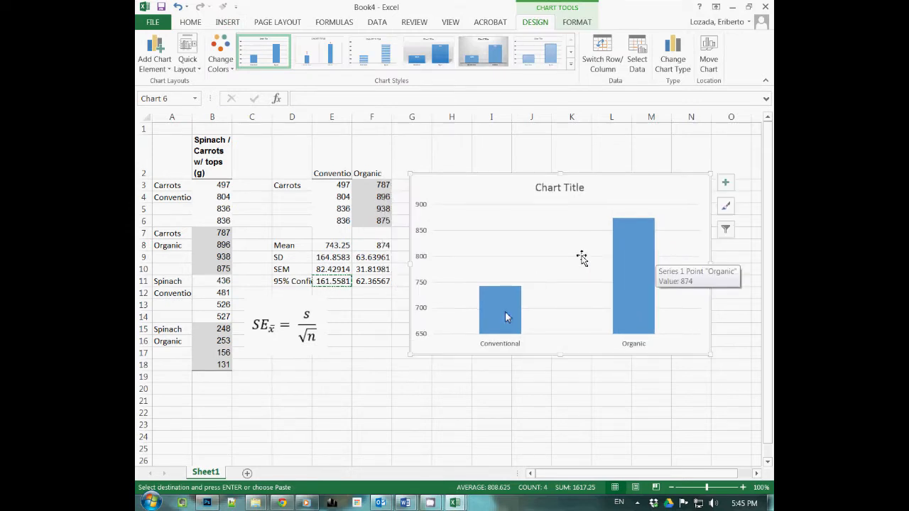
mouse_move(508, 310)
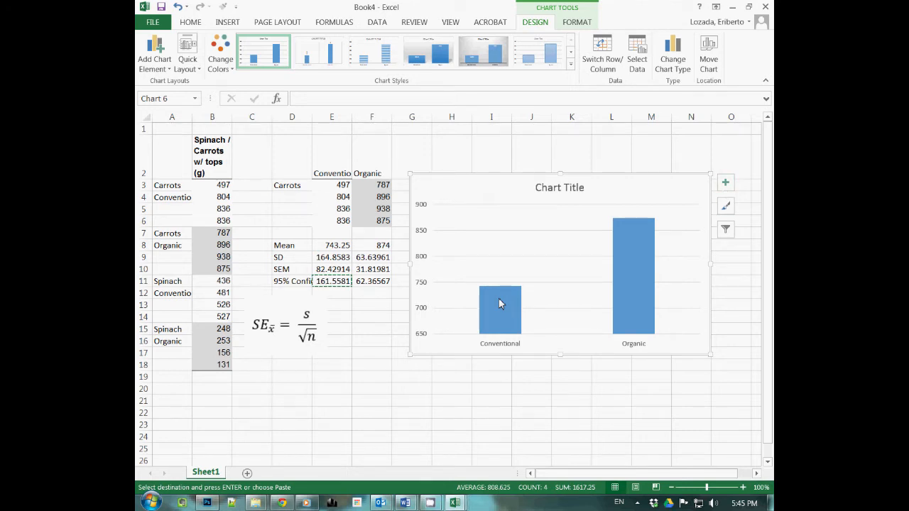
Add error bars to the column chart and set their error amount to Custom.
left_click(726, 185)
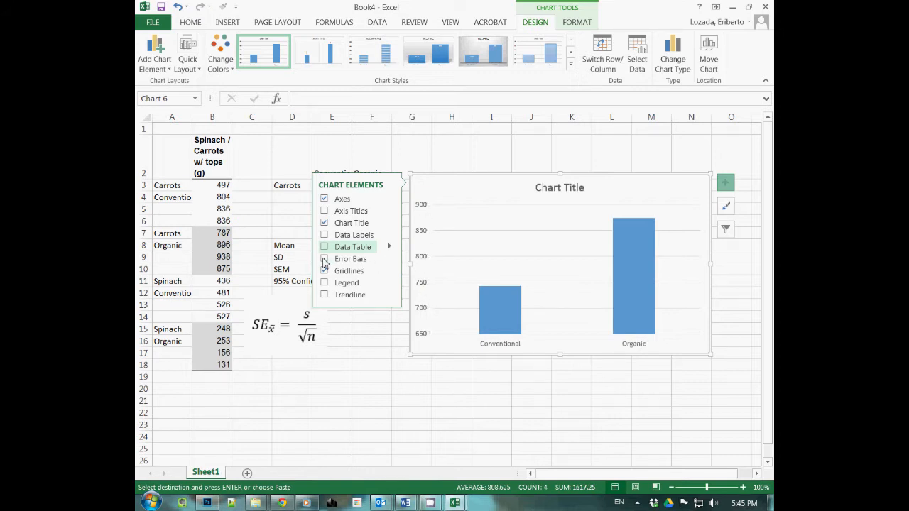
left_click(323, 259)
mouse_move(389, 262)
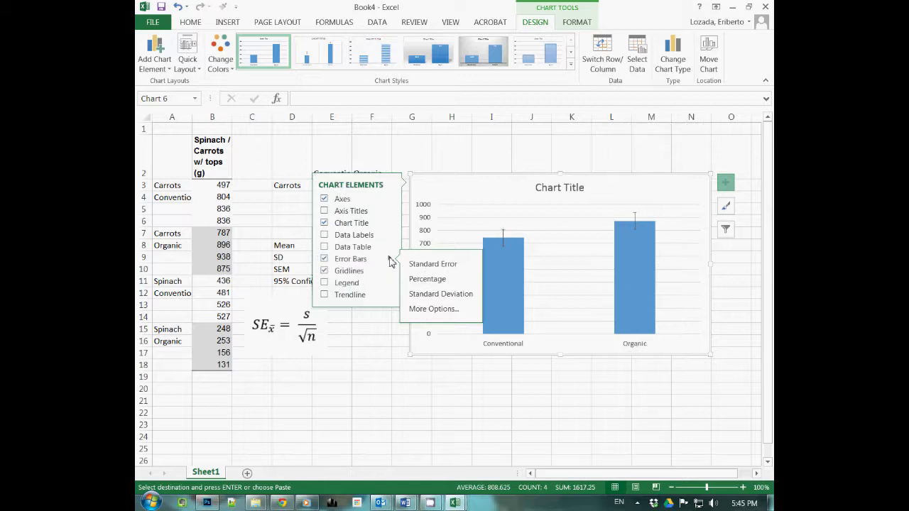
left_click(433, 309)
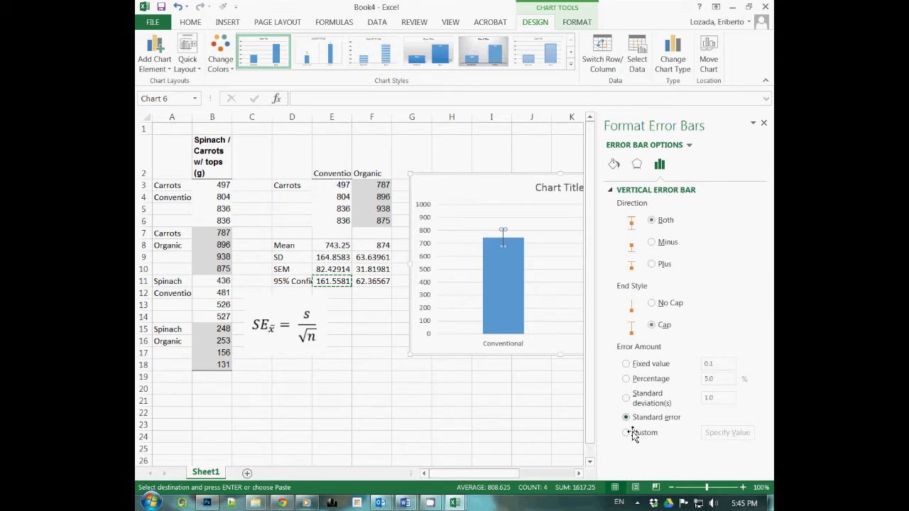
left_click(632, 433)
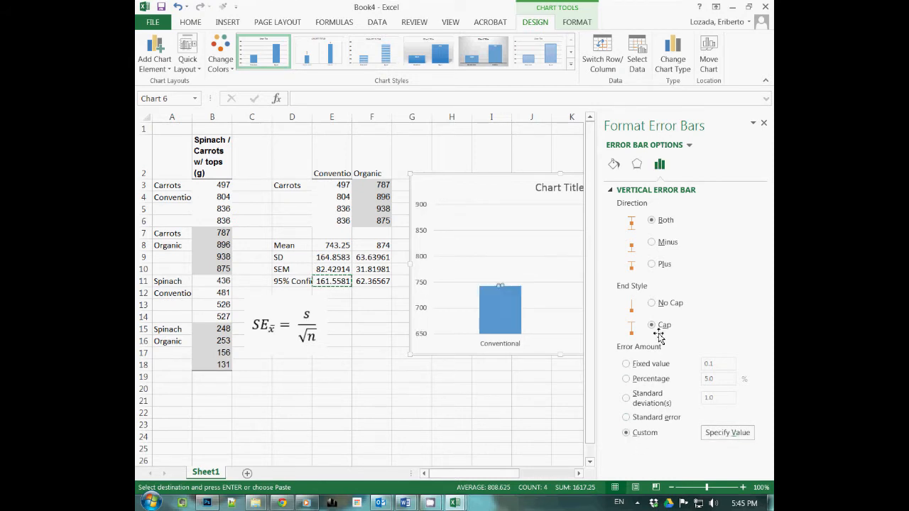
Specify the 95% confidence values in Sheet1 $E$11:$F$11 as the custom positive error value.
left_click(727, 432)
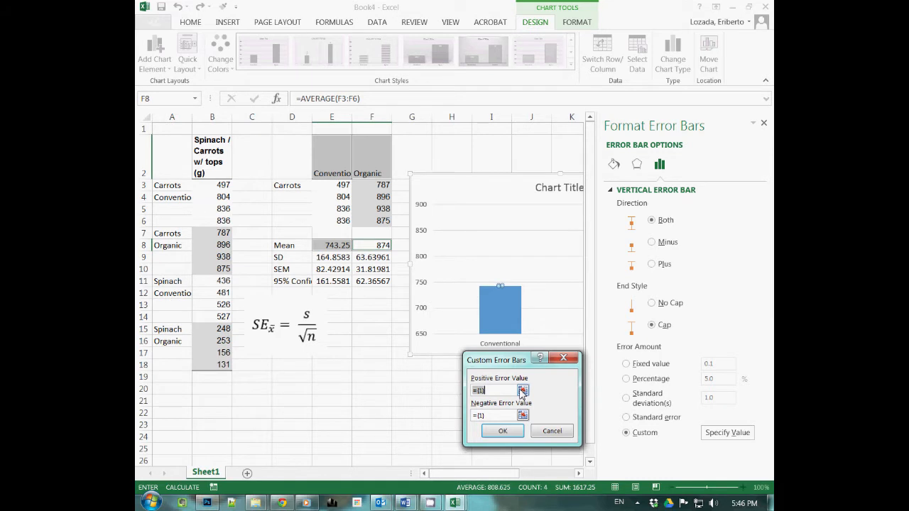
left_click(523, 391)
left_click_drag(328, 281, 358, 283)
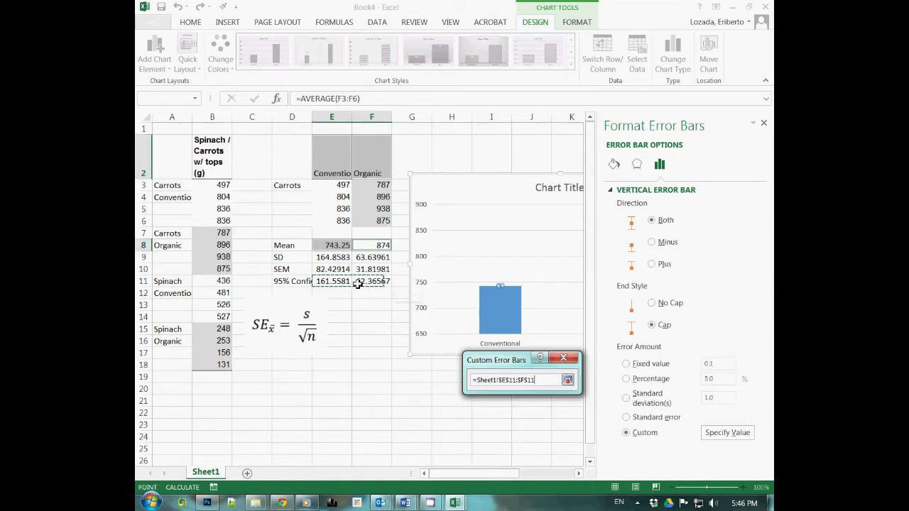
key("Return")
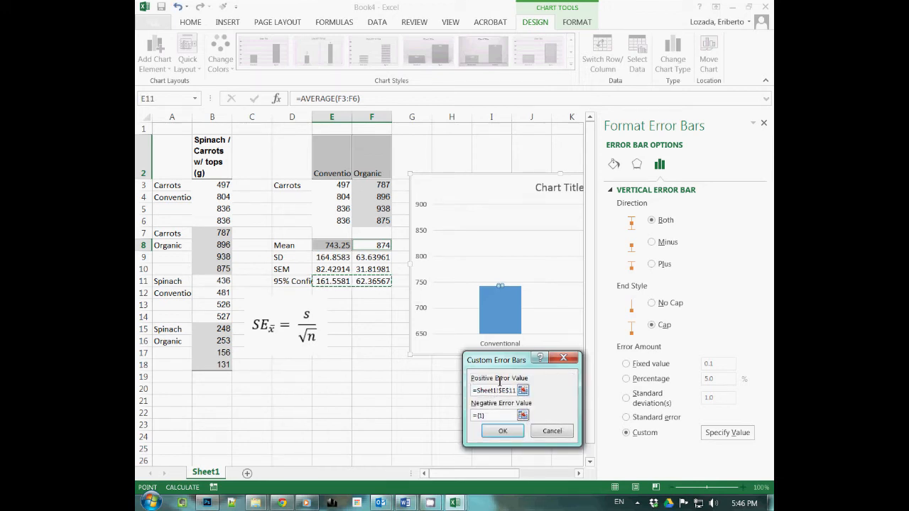
Specify the same confidence values in E11:F11 as the custom negative error value and apply the custom error bars.
left_click(523, 414)
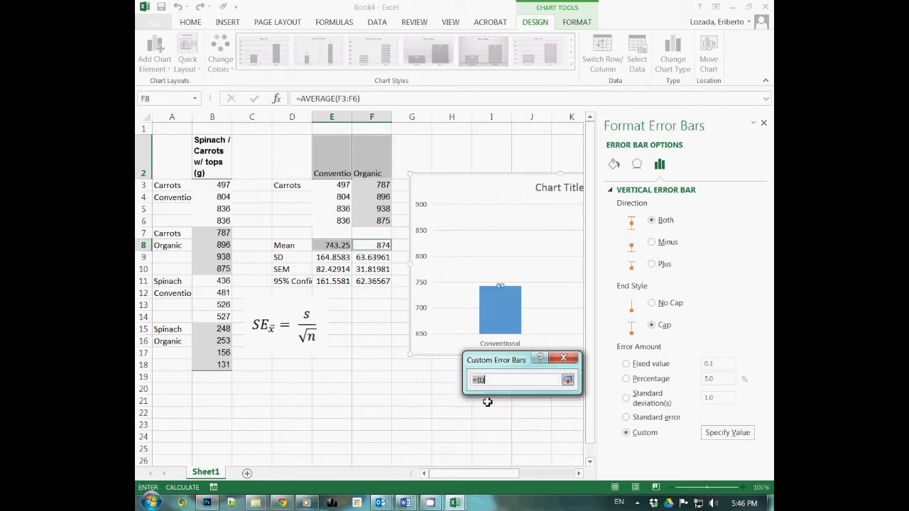
key("Down")
key("Down")
key("Down")
key("Left")
key("Return")
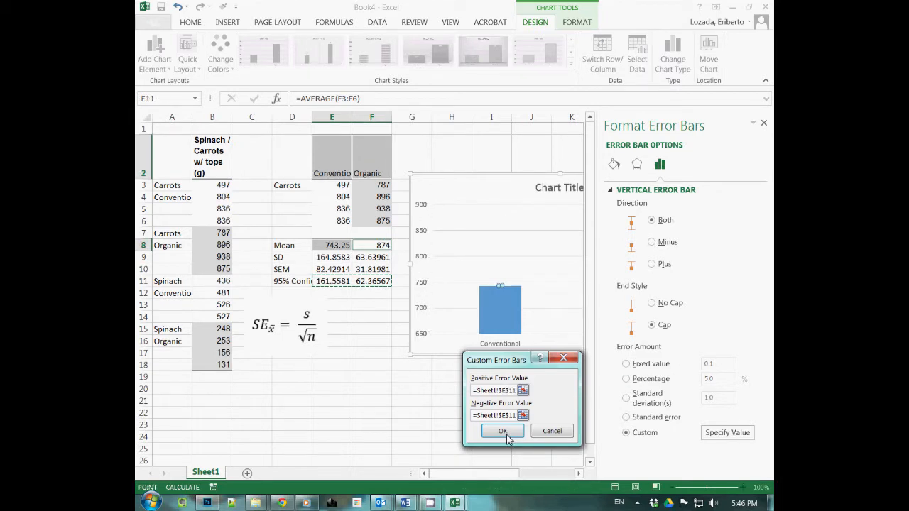
left_click(502, 430)
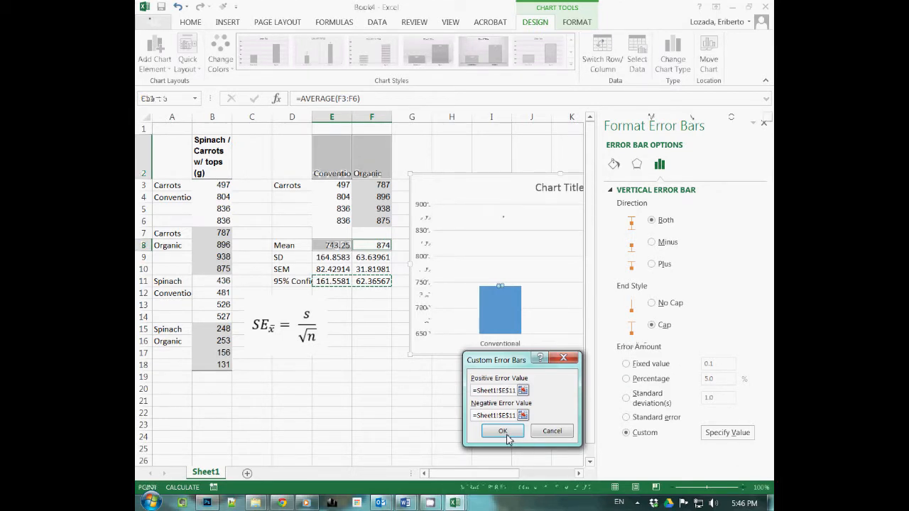
Change the chart title to "Carrots" and close the formatting pane.
left_click(558, 189)
double_click(558, 191)
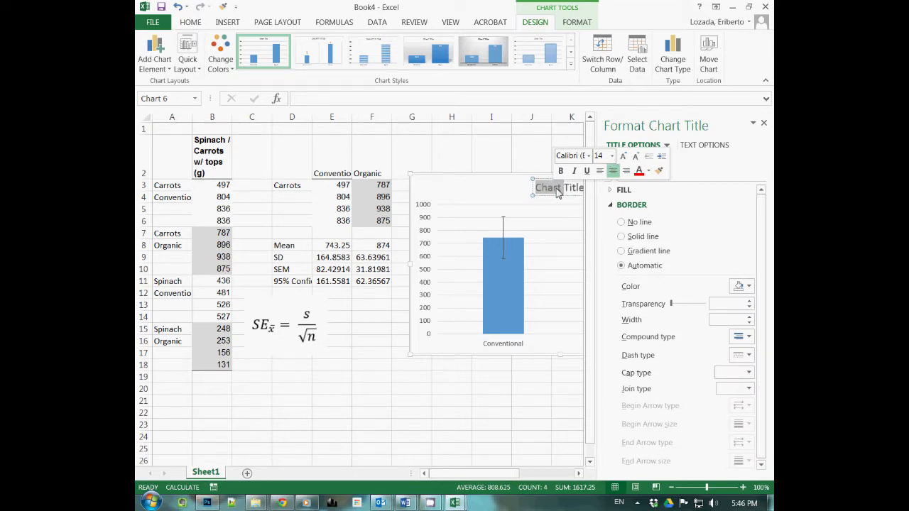
type("Carrots")
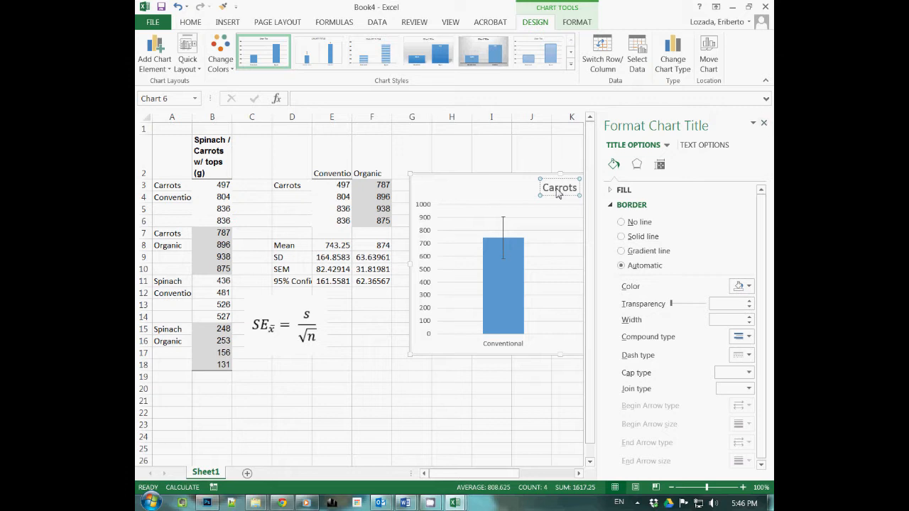
left_click(763, 122)
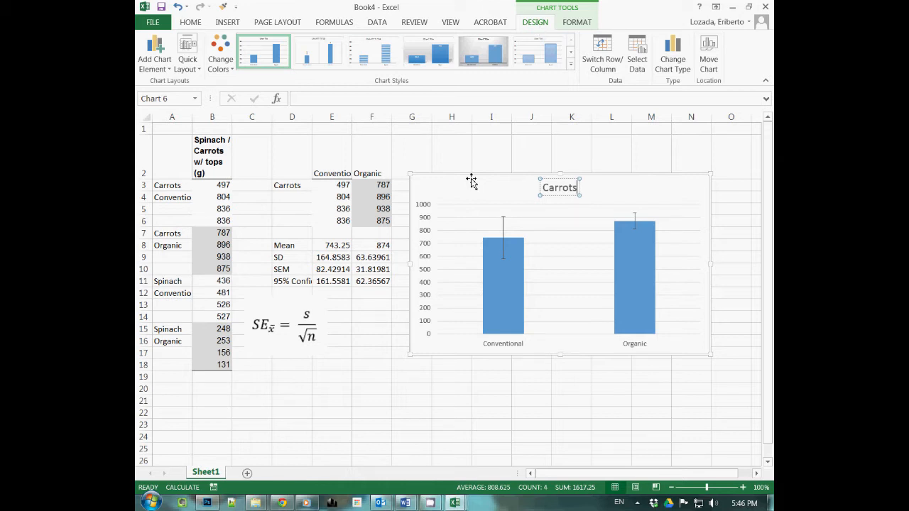
Add a primary vertical axis title to the chart reading "Total Yield/Box (grams)".
left_click(152, 64)
left_click(152, 64)
left_click(151, 64)
left_click(151, 64)
mouse_move(174, 97)
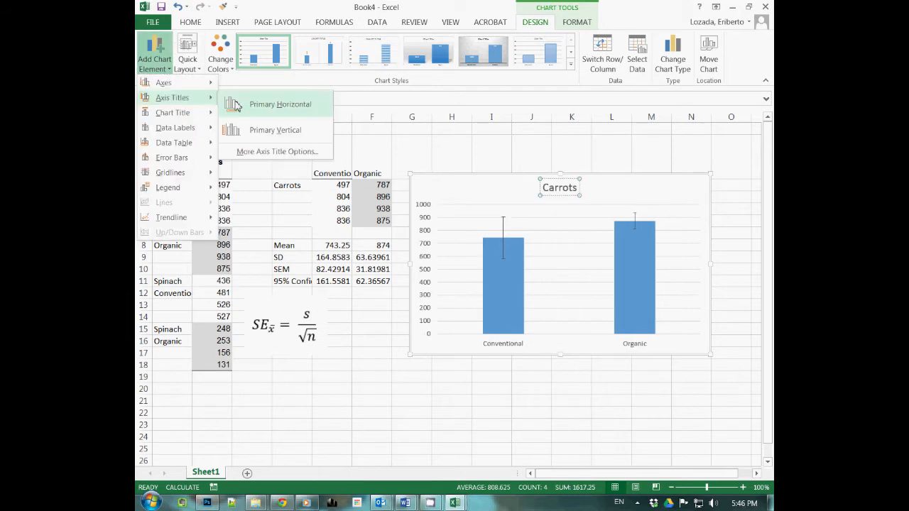
left_click(275, 130)
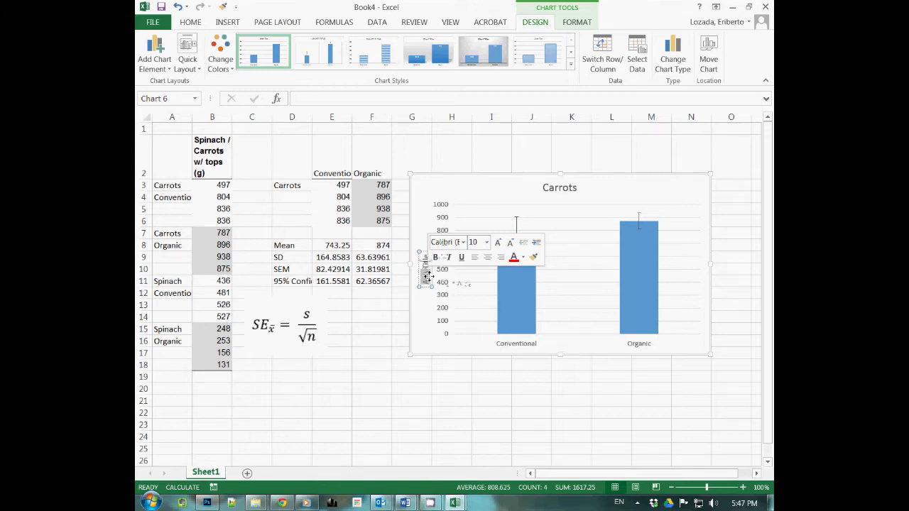
type("Yield")
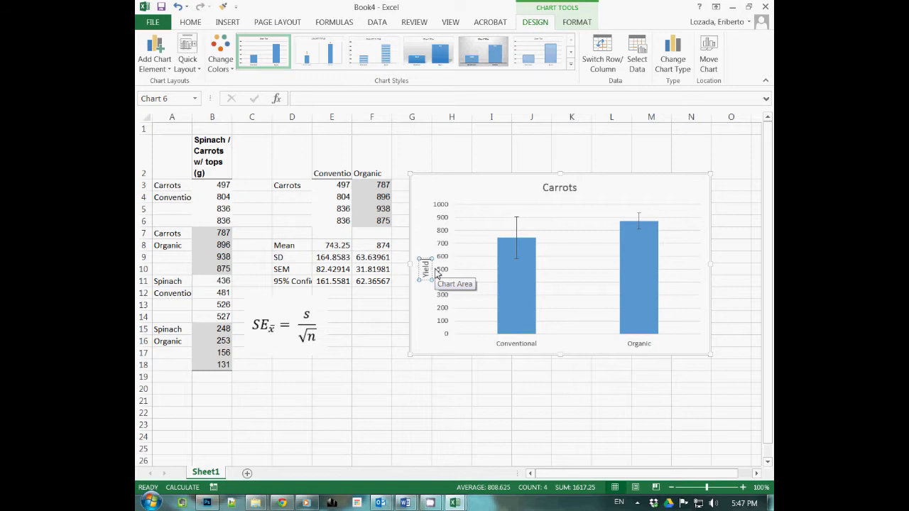
type("Total")
type(" (")
type(" Yield/Box (grams")
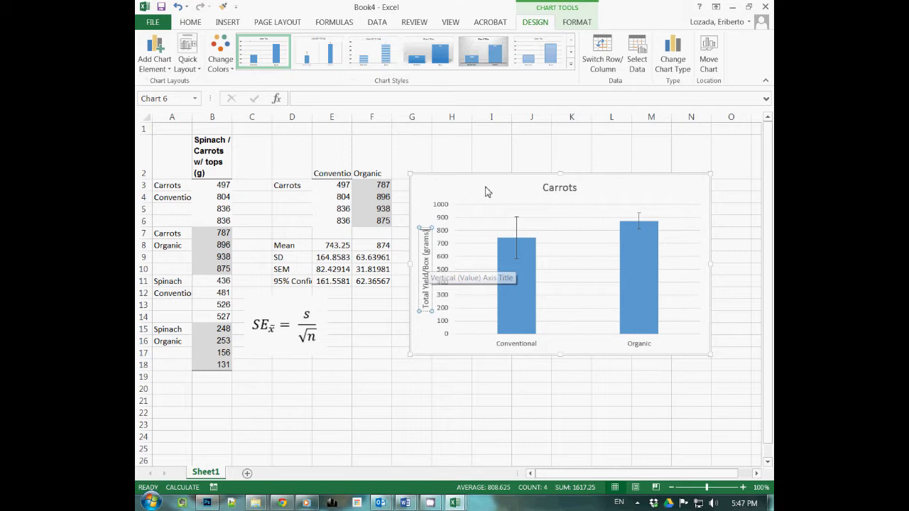
key("Escape")
key("Escape")
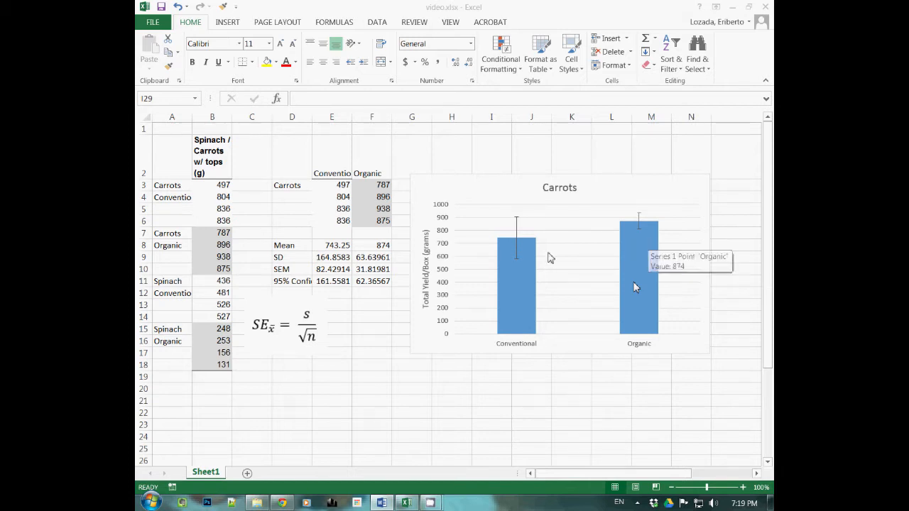
Switch to Chrome to view the Amazon page for The Lady Tasting Tea, and return to Excel.
mouse_move(638, 253)
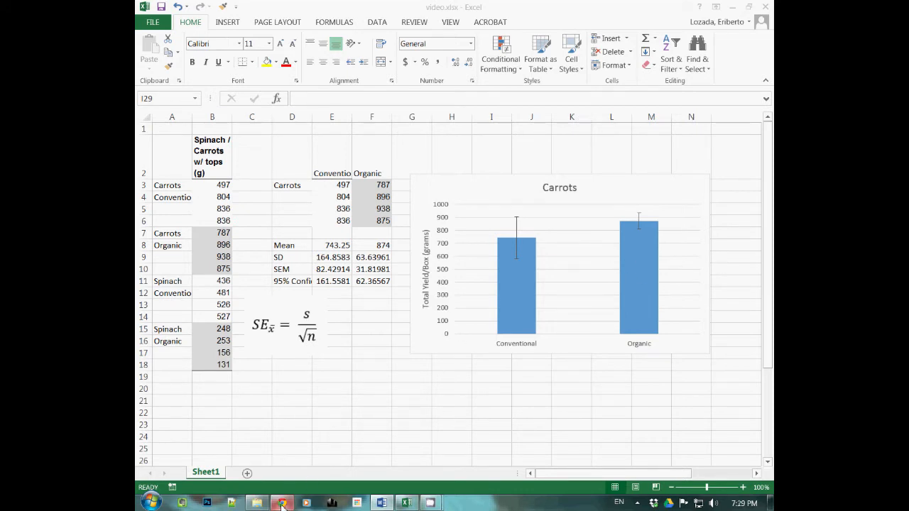
left_click(282, 502)
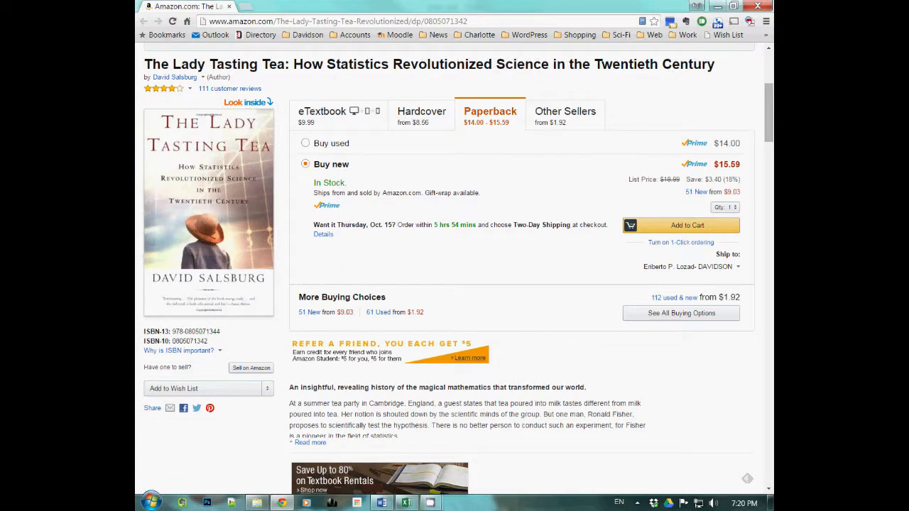
key("alt+Tab")
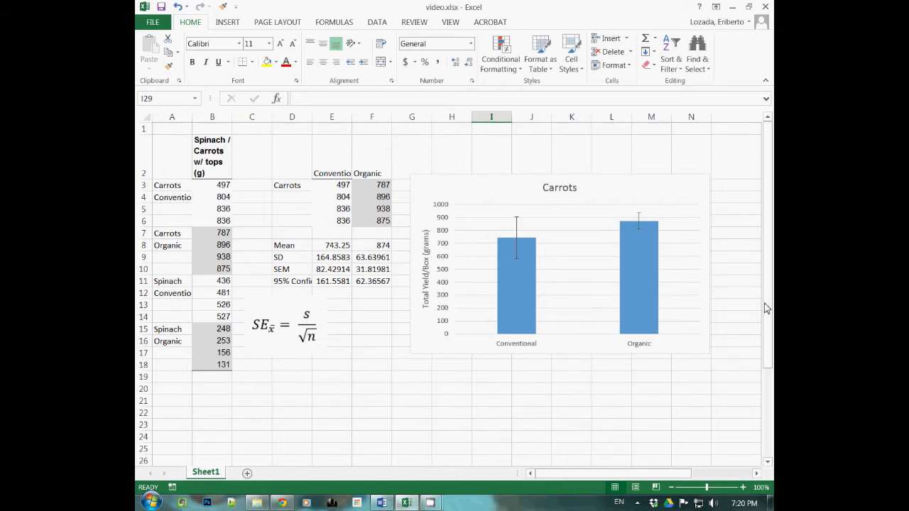
Open the Data Analysis tool "t-Test: Two-Sample Assuming Unequal Variances".
left_click(384, 364)
left_click(377, 22)
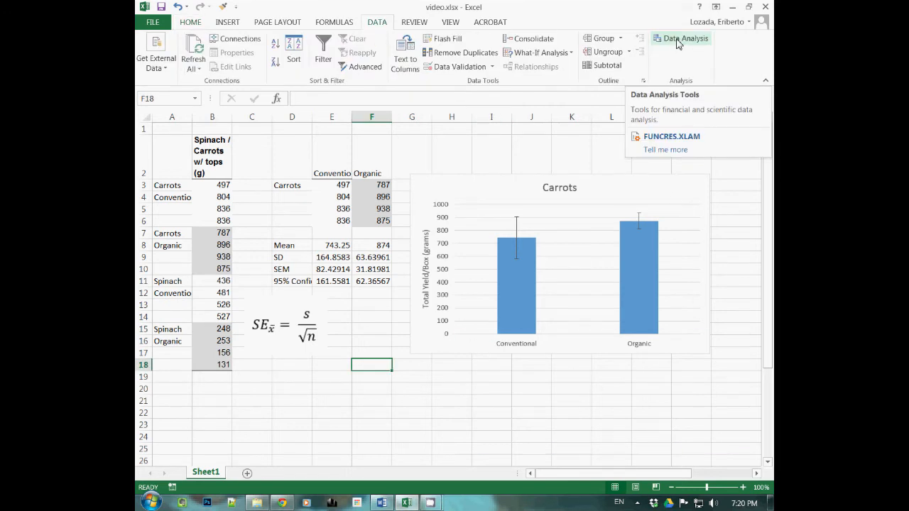
left_click(676, 40)
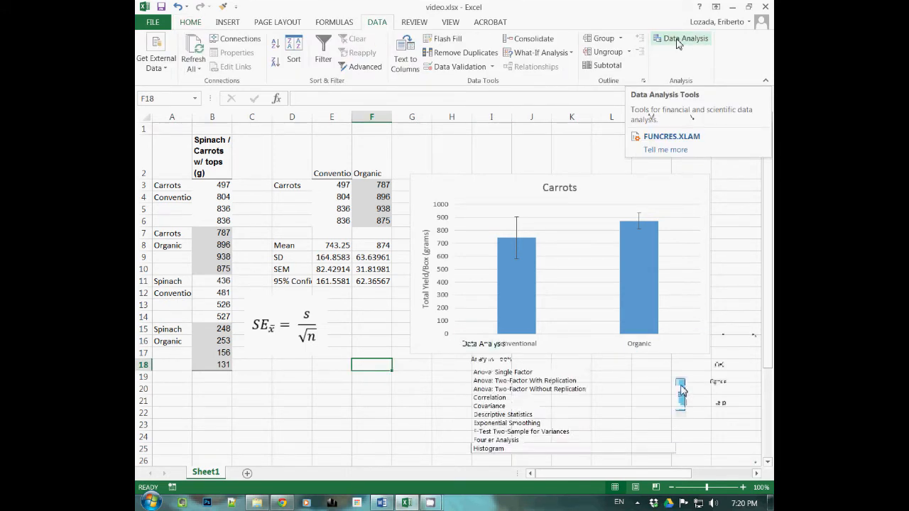
scroll(575, 426, "down", 3)
left_click(575, 440)
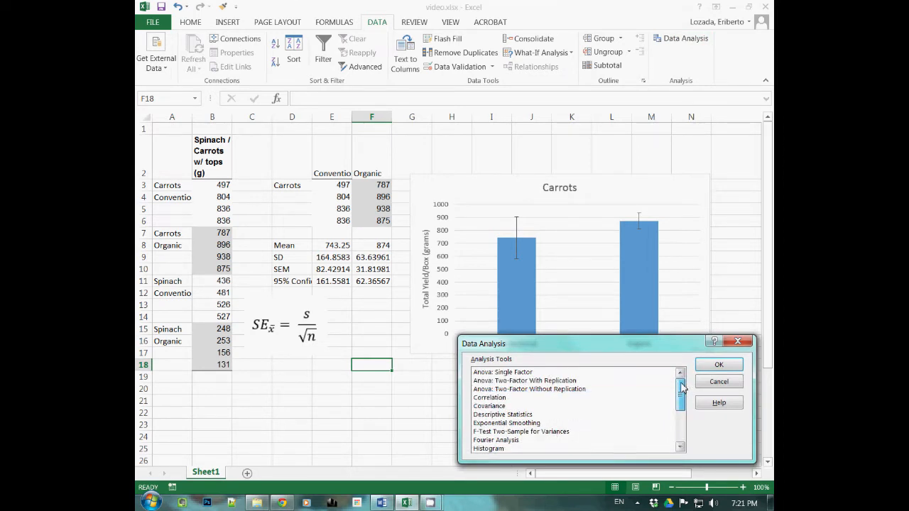
scroll(578, 446, "down", 5)
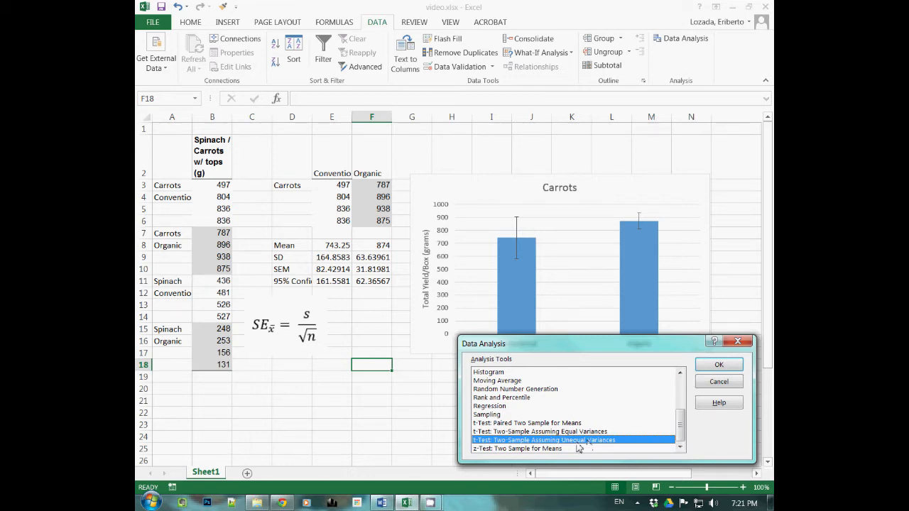
left_click(719, 365)
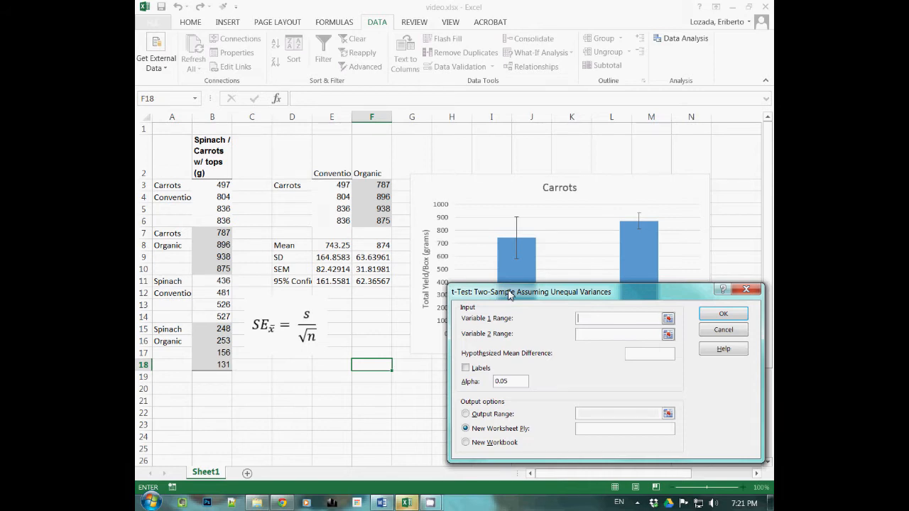
Set the t-test's Variable 1 range to E2:E6 and Variable 2 range to F2:F6, with labels included.
left_click(667, 318)
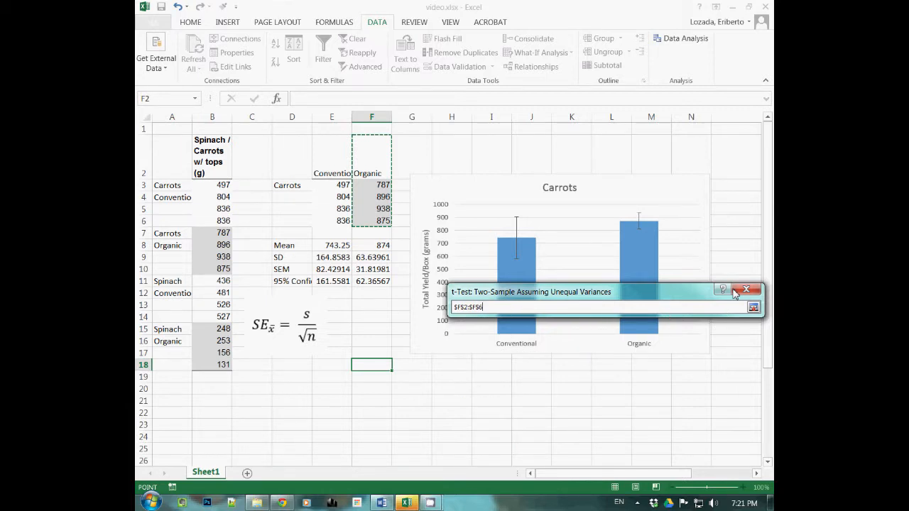
key("Return")
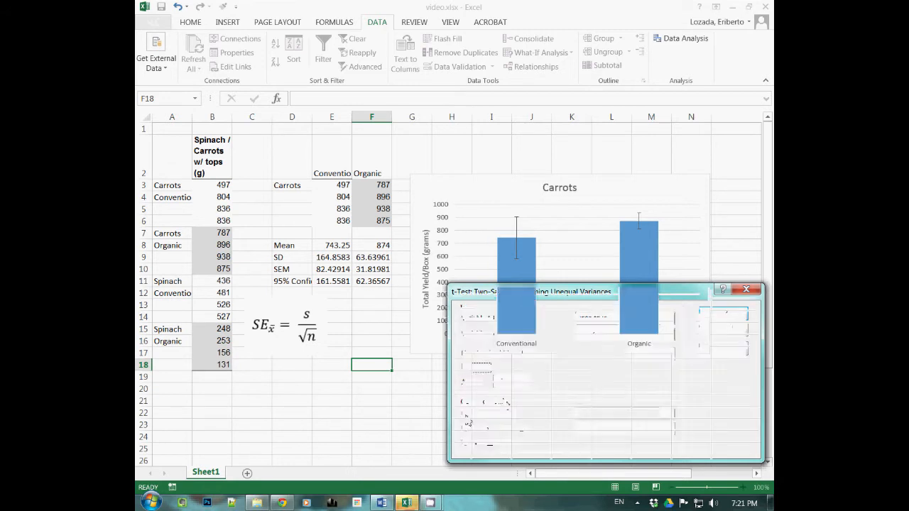
left_click(429, 503)
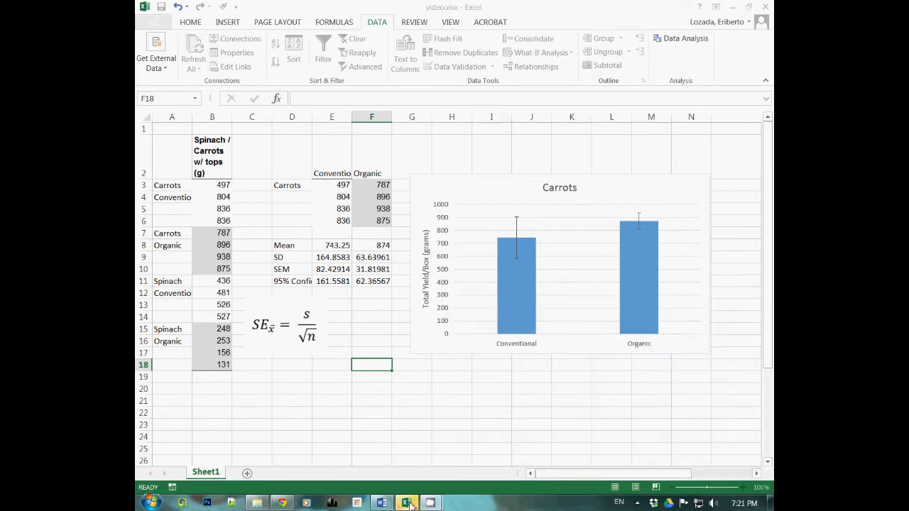
left_click(429, 502)
left_click(428, 503)
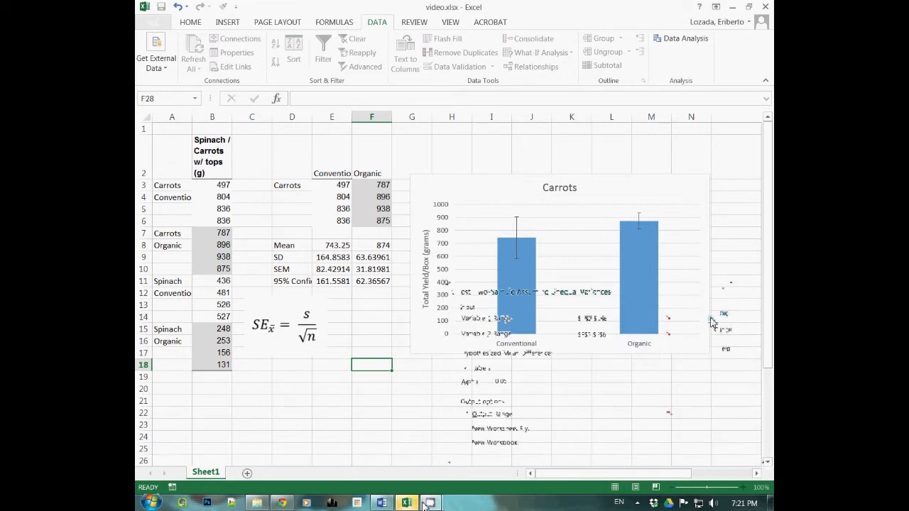
left_click(429, 503)
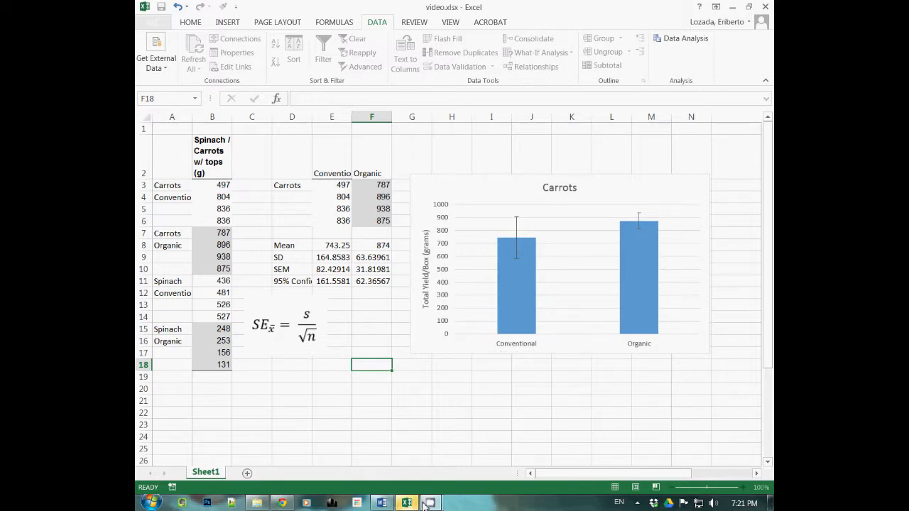
left_click(428, 503)
Set the t-test's output range to O3 and run the analysis with alpha 0.05.
left_click(731, 192)
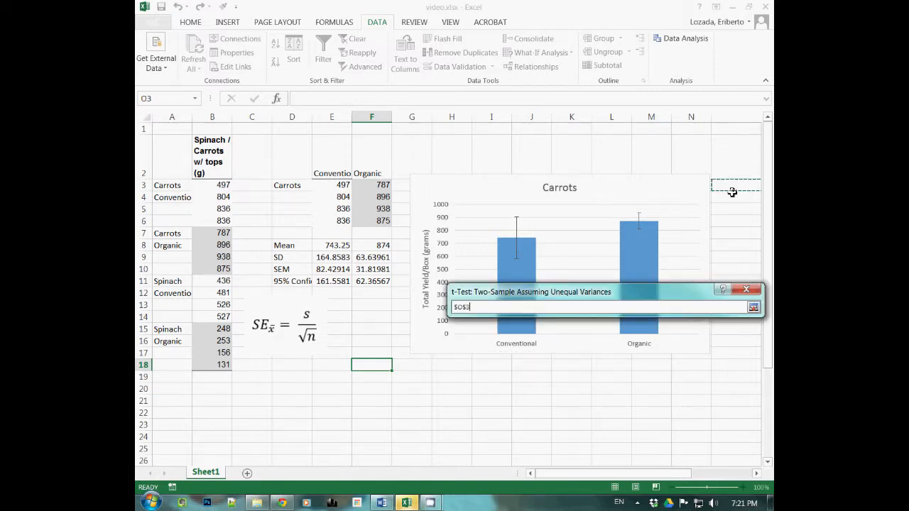
left_click(752, 307)
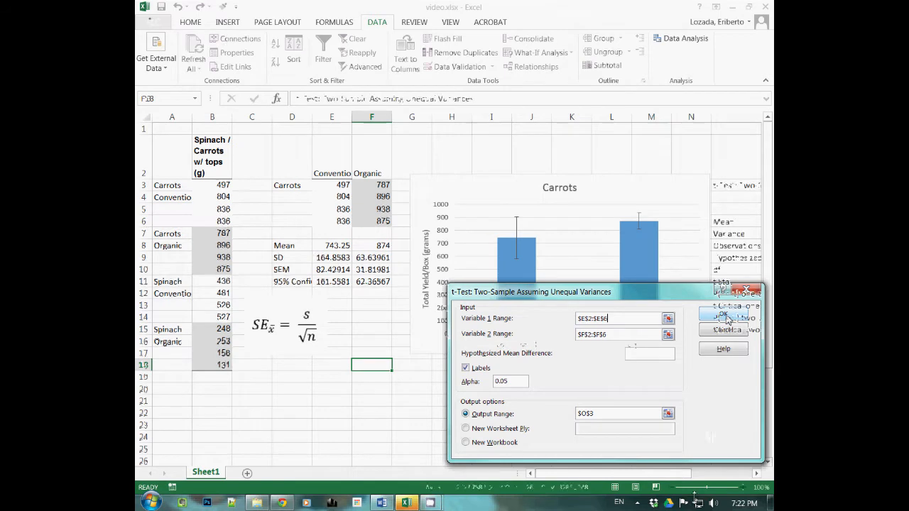
left_click(722, 314)
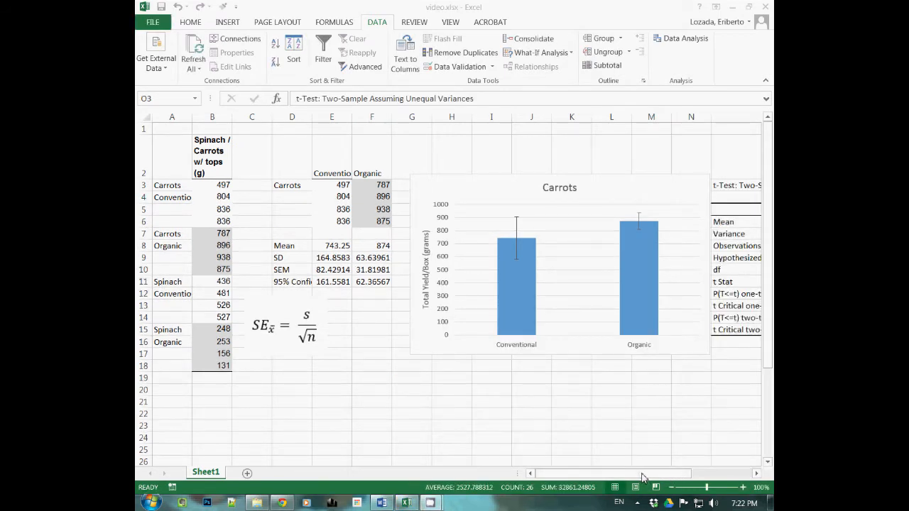
Widen column O to fit the t-test results, and highlight the two-tail P value in P14 in yellow.
mouse_move(642, 477)
left_mouse_down()
mouse_move(685, 477)
mouse_move(643, 477)
left_mouse_up()
left_click_drag(643, 477, 702, 477)
left_click(604, 211)
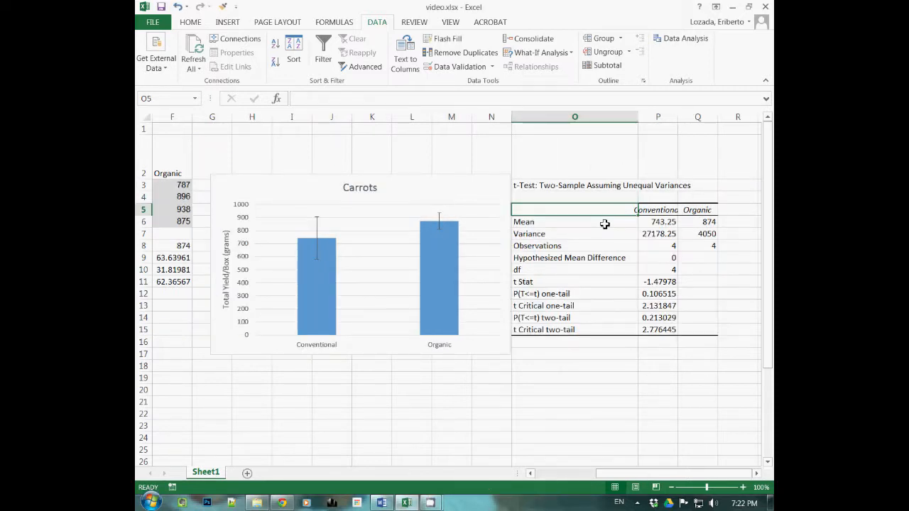
left_click_drag(605, 474, 547, 467)
left_click(532, 351)
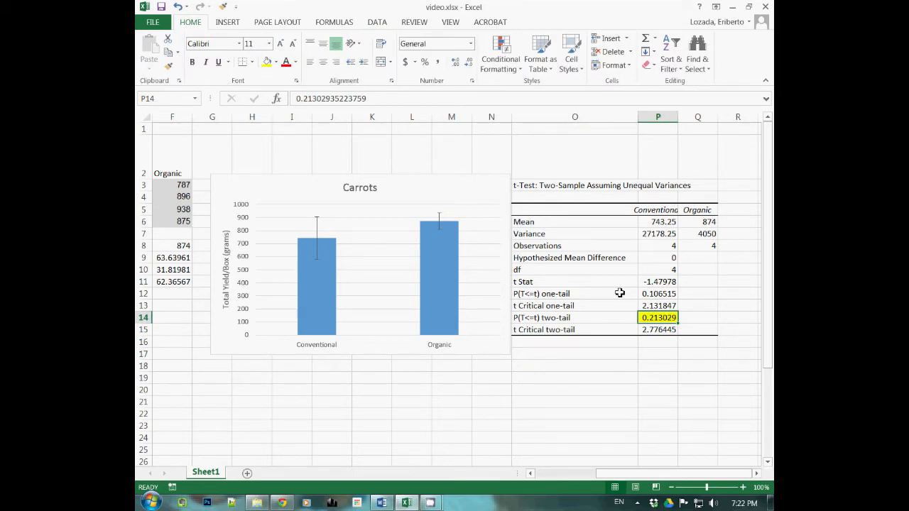
Enter "p <0.05" in O17 below the t-test results and fill the cell yellow.
left_click(544, 357)
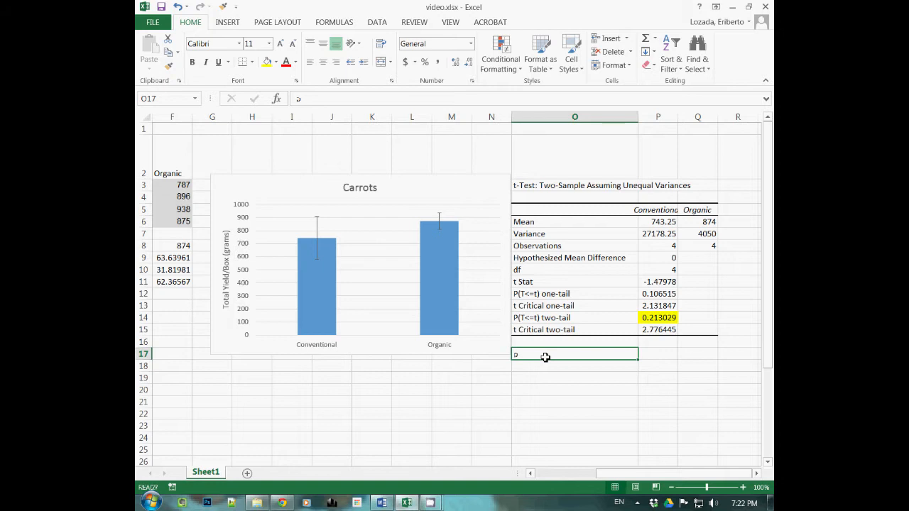
type("<")
double_click(545, 357)
type("0.")
key("BackSpace")
key("BackSpace")
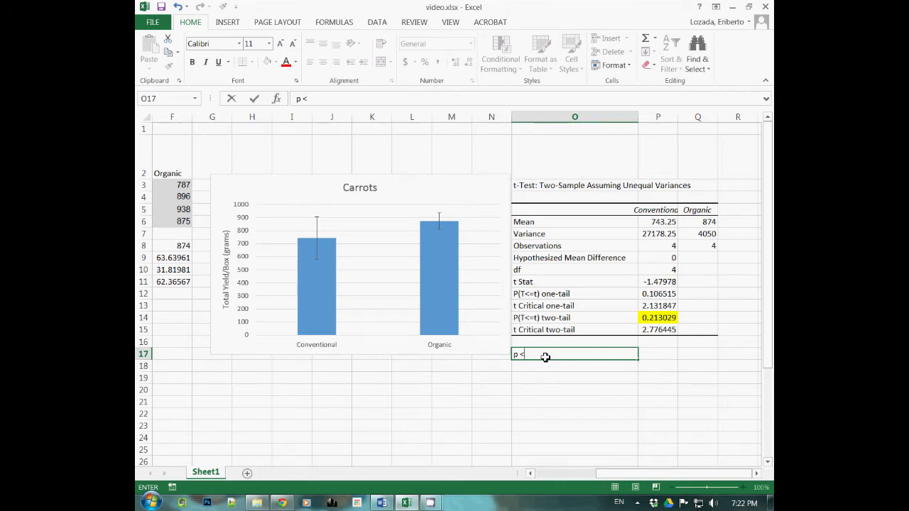
type("0")
key("BackSpace")
key("BackSpace")
type("<0.05")
left_click(541, 354)
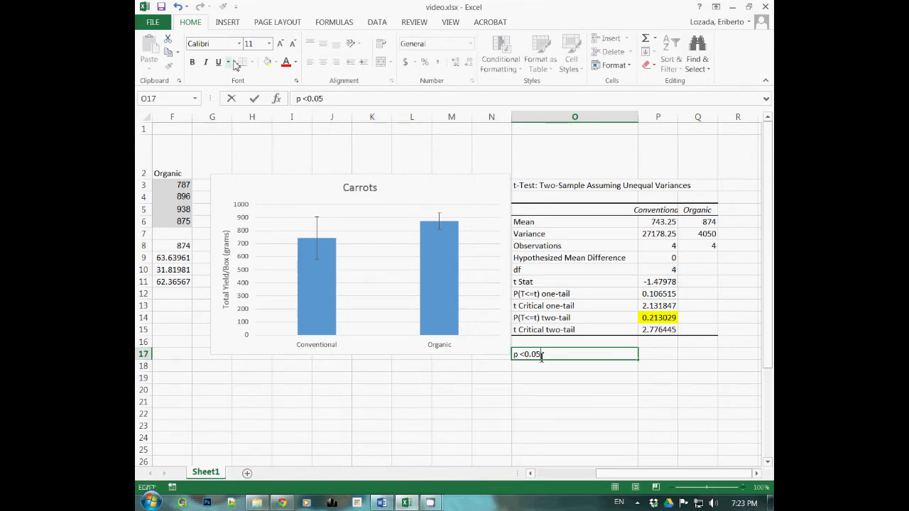
key("Escape")
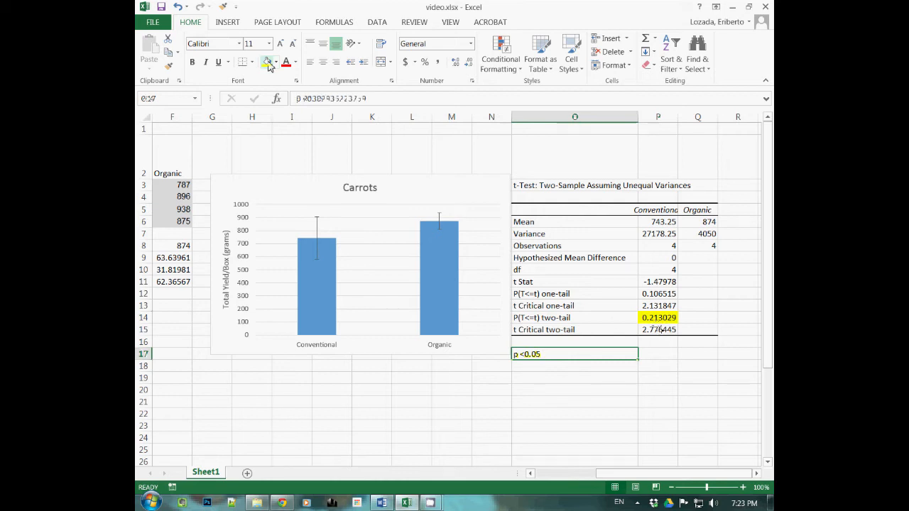
left_click(268, 65)
Copy the spinach yields under Conventional and Organic headings in D19:F23, and the Mean, SD, SEM and 95% Confidence labels to D25:D28.
left_click(667, 318)
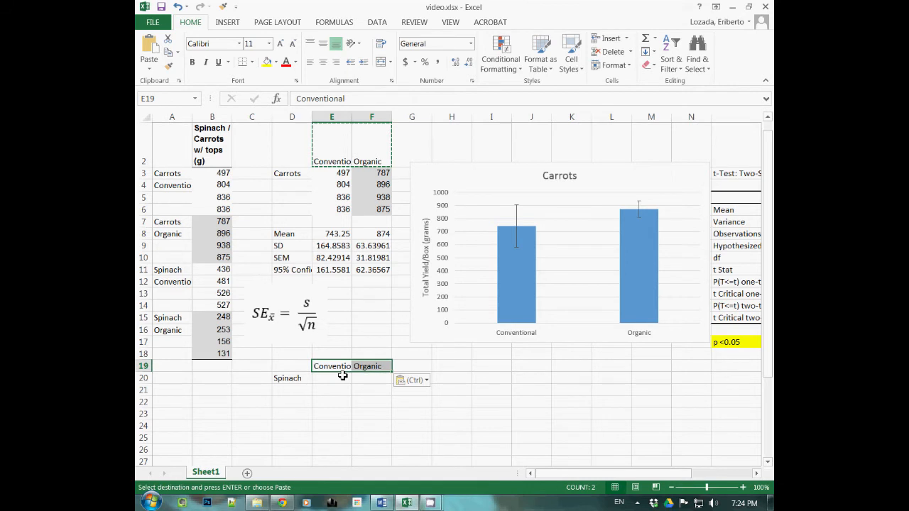
left_click(342, 376)
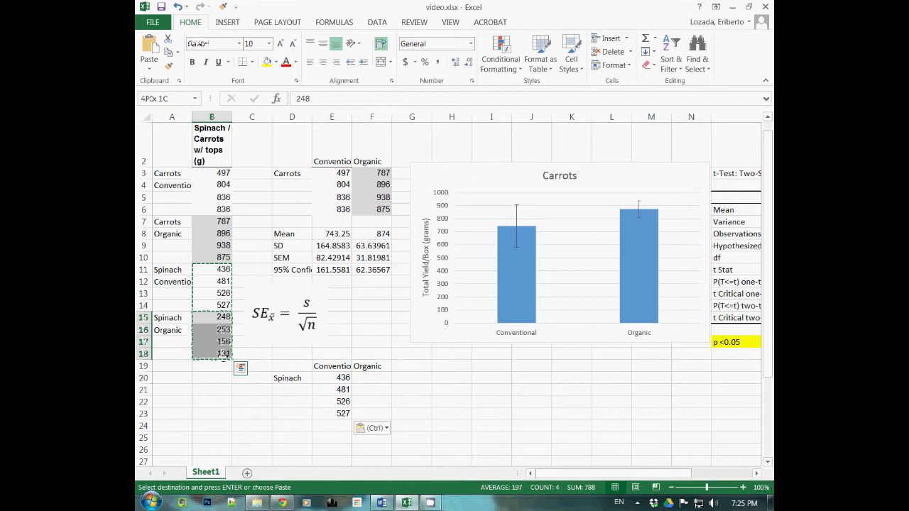
left_click(371, 378)
key("ctrl+v")
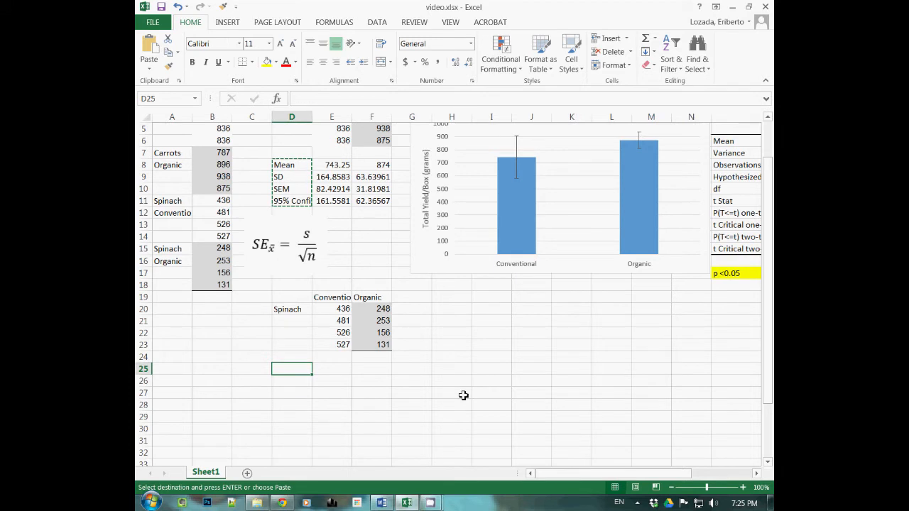
type("Mean SD SEM 95% Confidence")
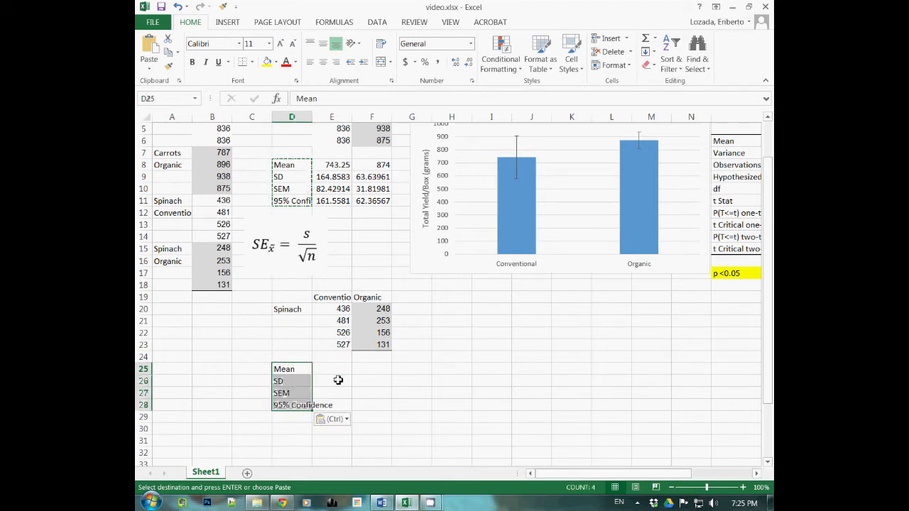
Calculate the conventional spinach mean in E25 with =AVERAGE(E20:E23), copy it to F25 for organic, and check the formula.
left_click(333, 369)
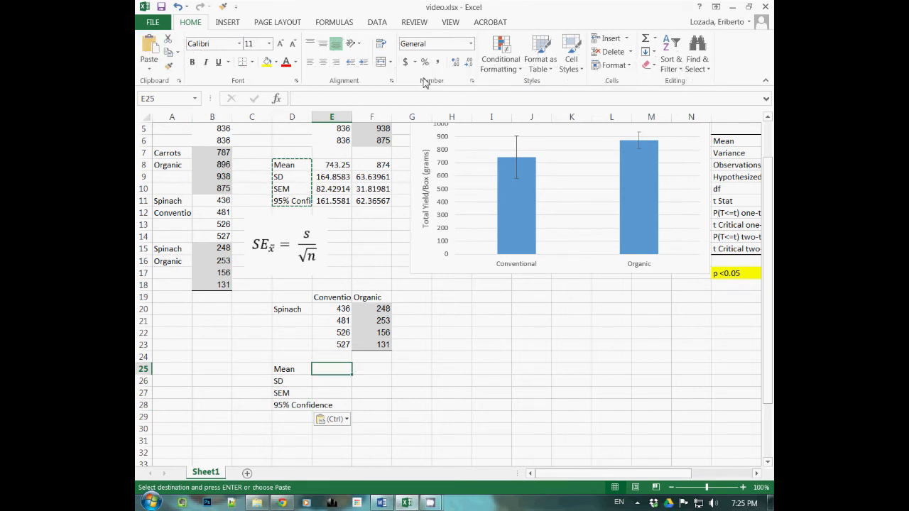
type("=ave")
left_click(334, 22)
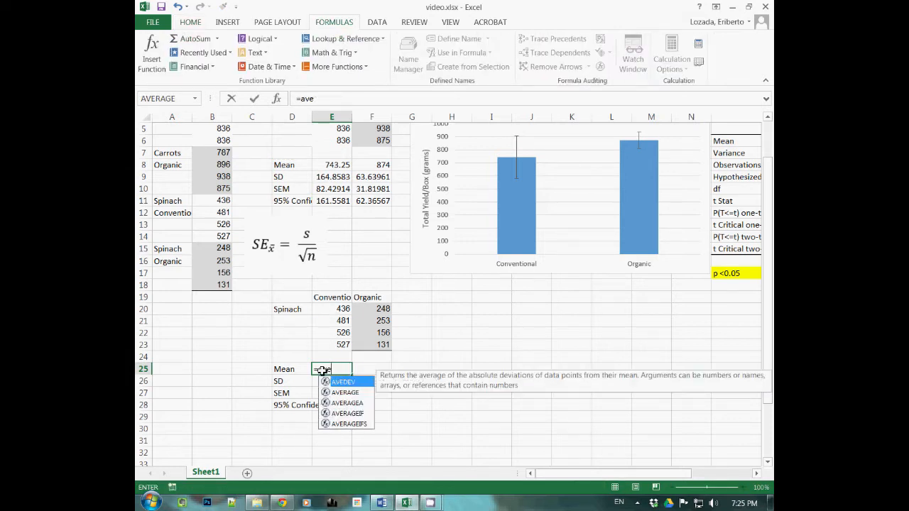
type("rage(")
left_click_drag(332, 308, 334, 345)
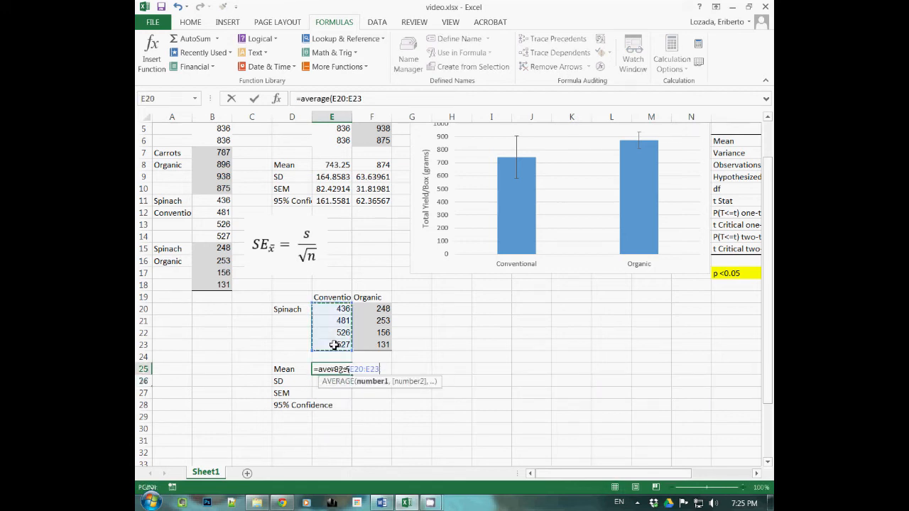
type(")")
key("ctrl+Return")
key("ctrl+c")
key("Right")
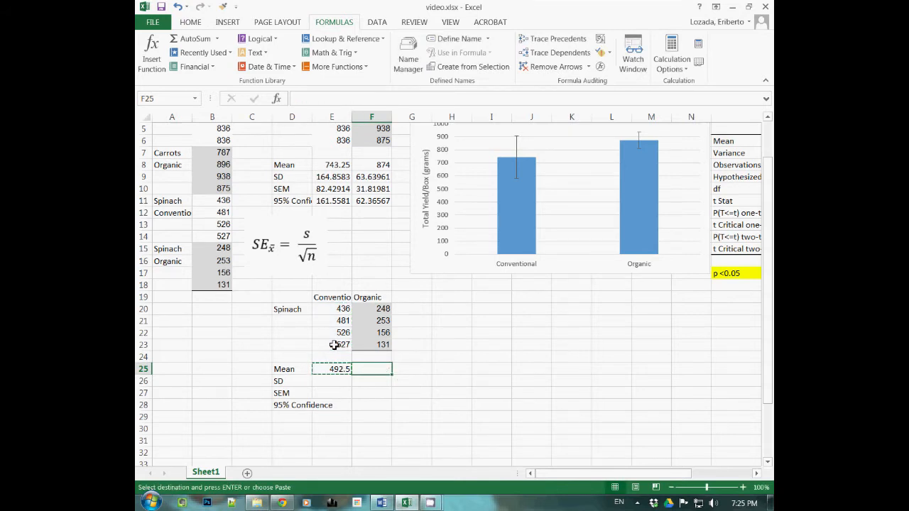
key("ctrl+v")
key("Left")
key("F2")
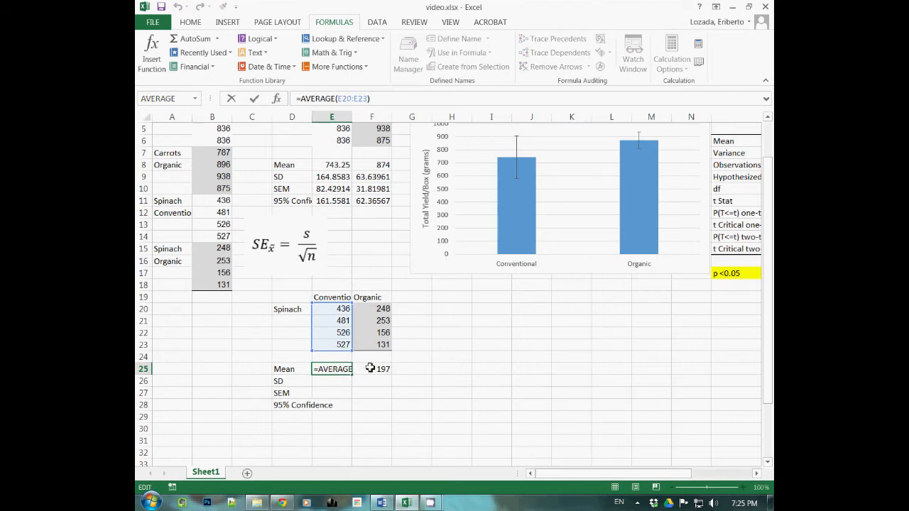
Calculate the conventional spinach standard deviation in E26 with STDEV of E20:E23, and copy the formula to F26 for organic.
left_click(332, 384)
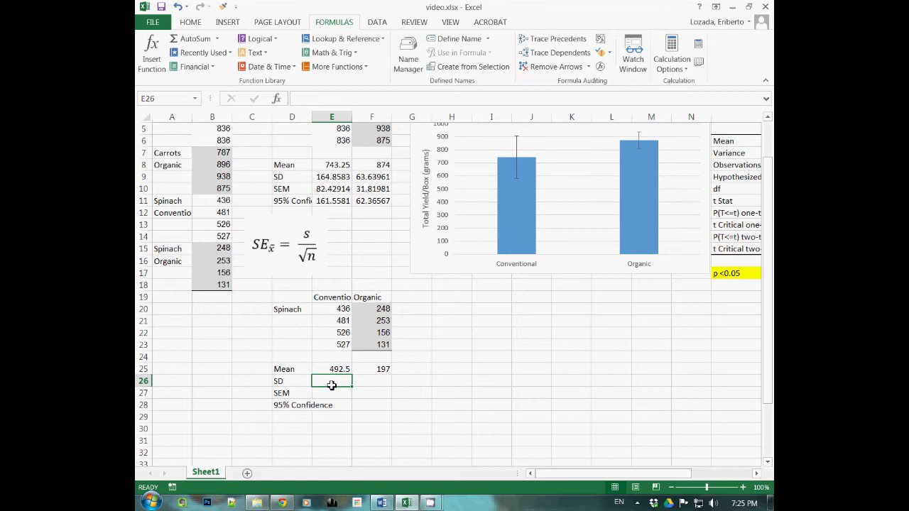
type("=stdev")
key("Escape")
key("Escape")
type("=stdev(")
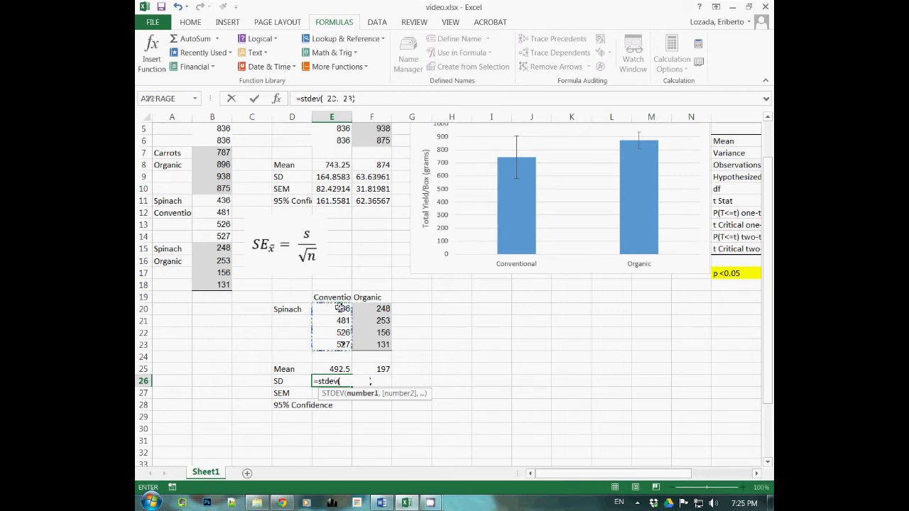
left_click_drag(340, 308, 340, 343)
key("Return")
key("Up")
key("ctrl+c")
key("Right")
key("ctrl+v")
key("ctrl+z")
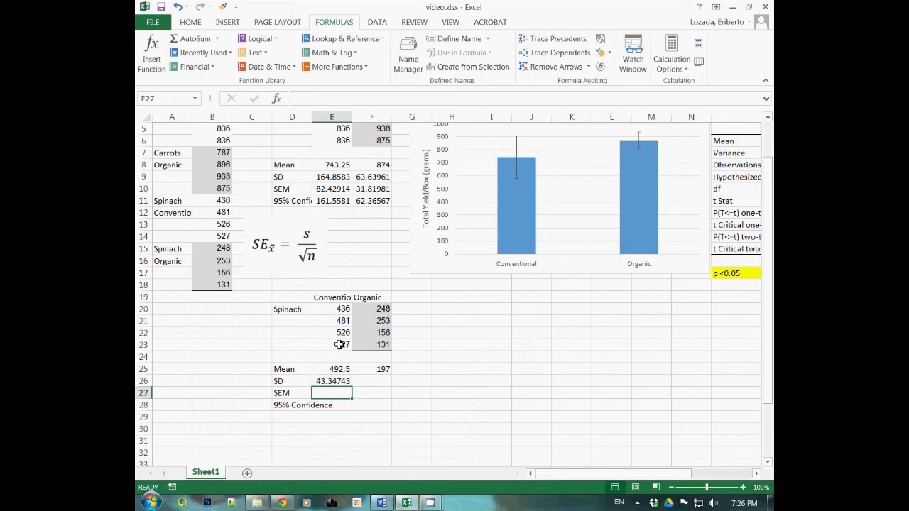
key("ctrl+y")
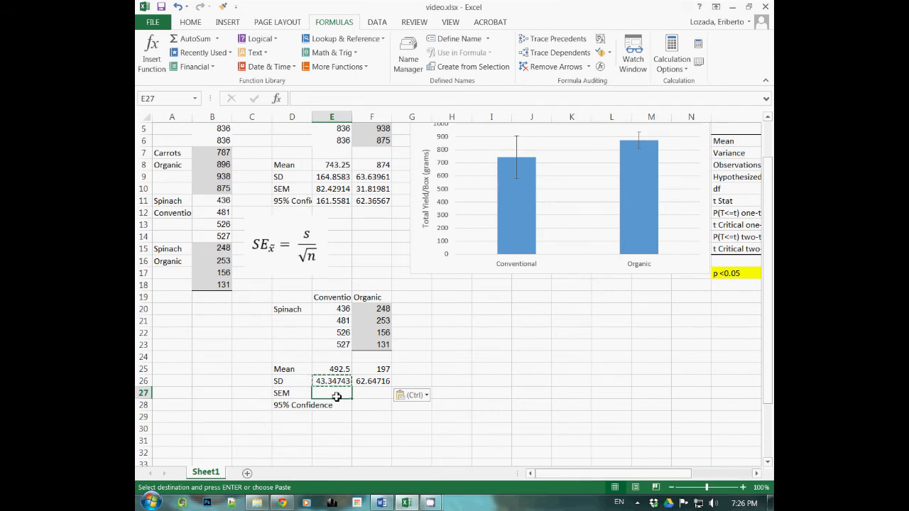
Calculate the conventional spinach SEM in E27 with =E26/SQRT(COUNT(E20:E23)), and copy the formula to F27 for organic.
type("=")
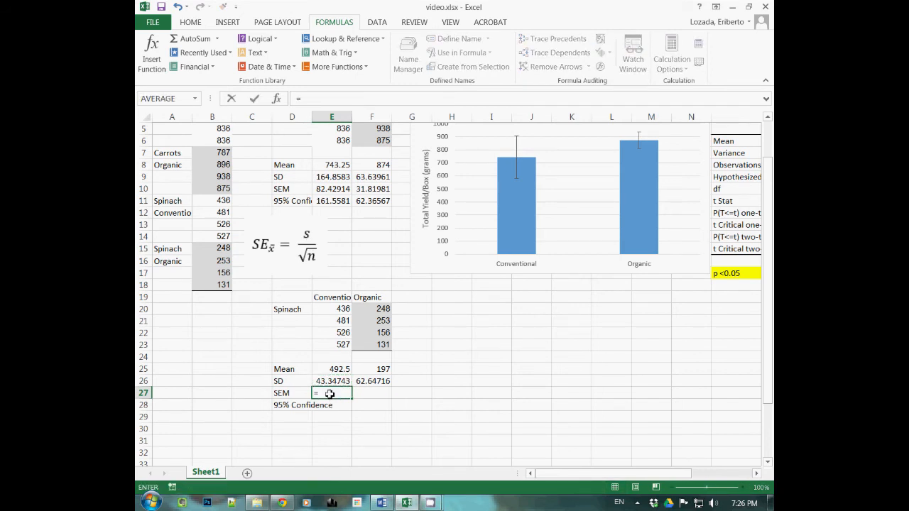
left_click(330, 381)
left_click(331, 381)
type("/")
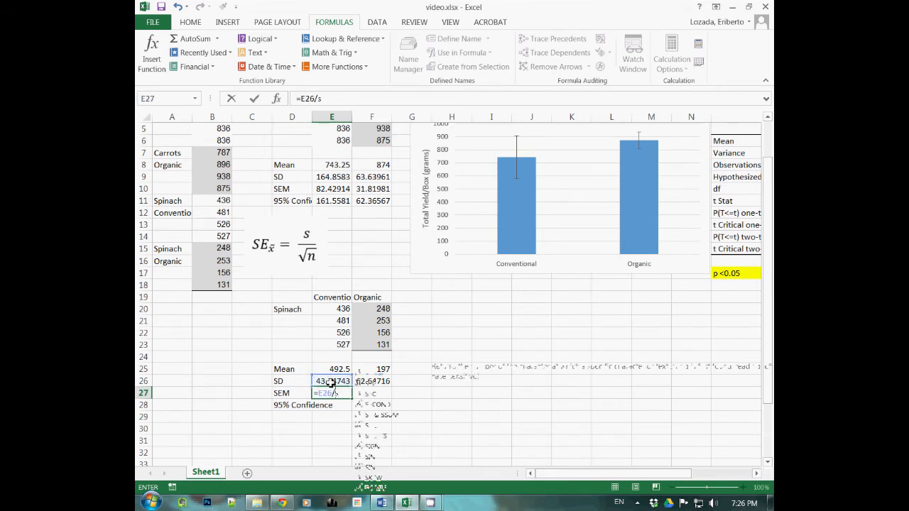
type("sqrt")
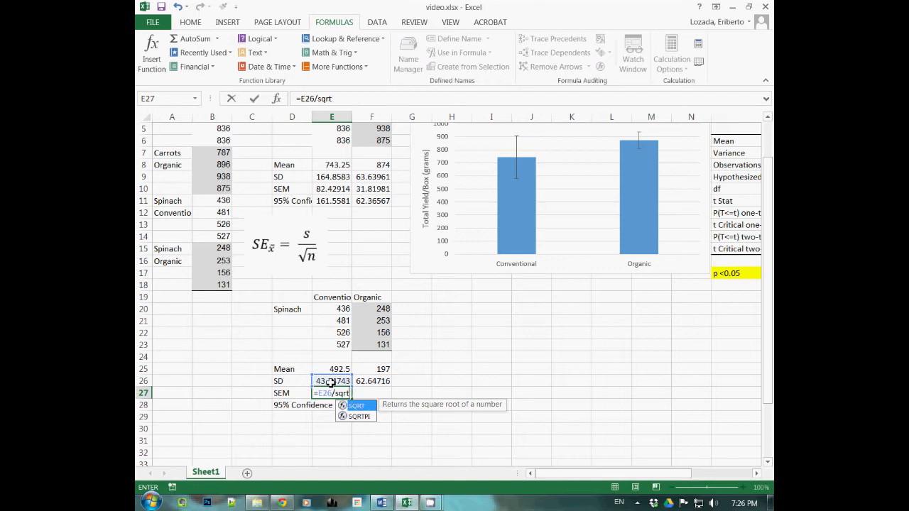
type("(count")
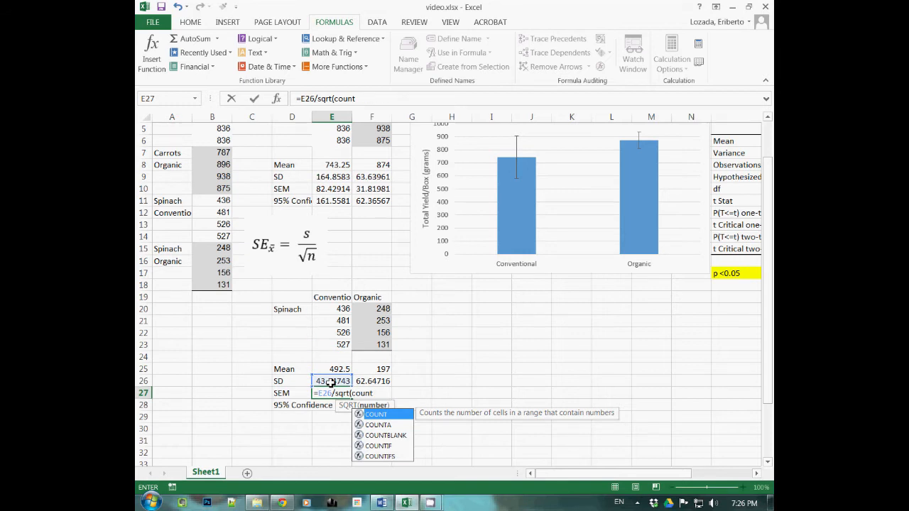
type("(")
left_click_drag(330, 309, 343, 343)
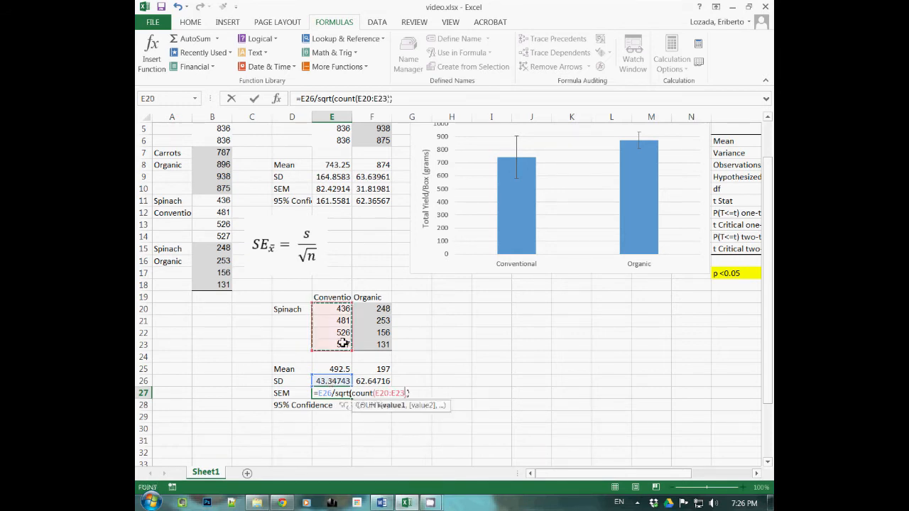
key("Return")
left_click(334, 393)
key("ctrl+c")
key("shift+Right")
key("ctrl+v")
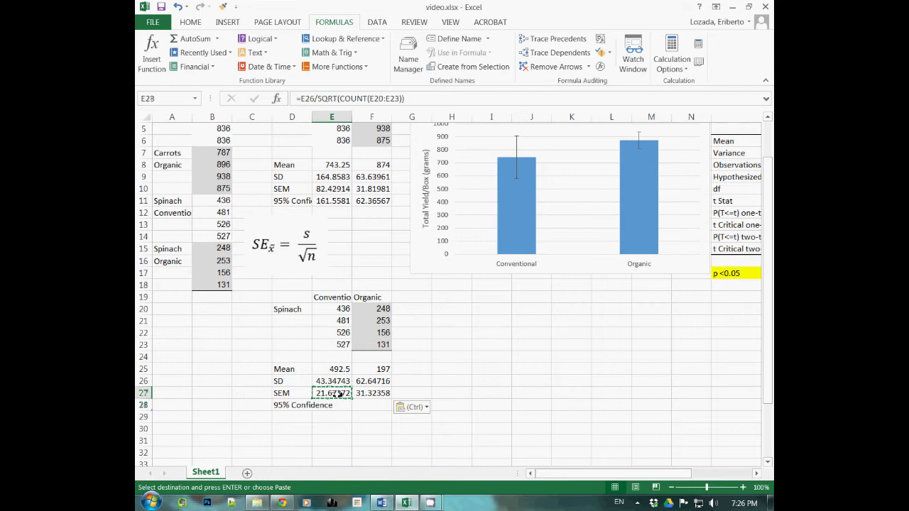
Examine the carrots' 95% confidence formula in E11 as a reference for the spinach confidence cell E28.
left_click(335, 406)
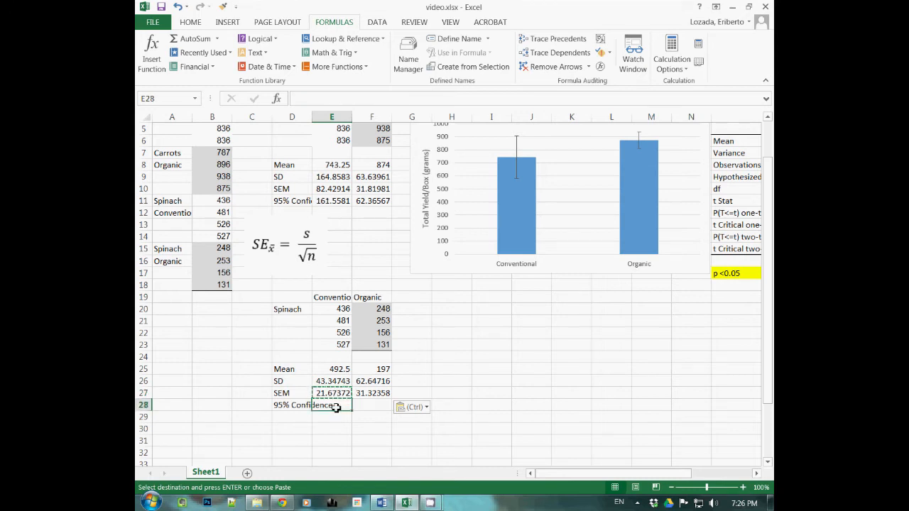
key("Up")
key("Up")
key("Up")
key("Up")
key("Up")
key("Up")
key("Up")
key("Up")
key("Up")
key("Up")
key("Up")
key("Up")
key("Up")
key("Up")
key("Up")
key("Up")
key("Up")
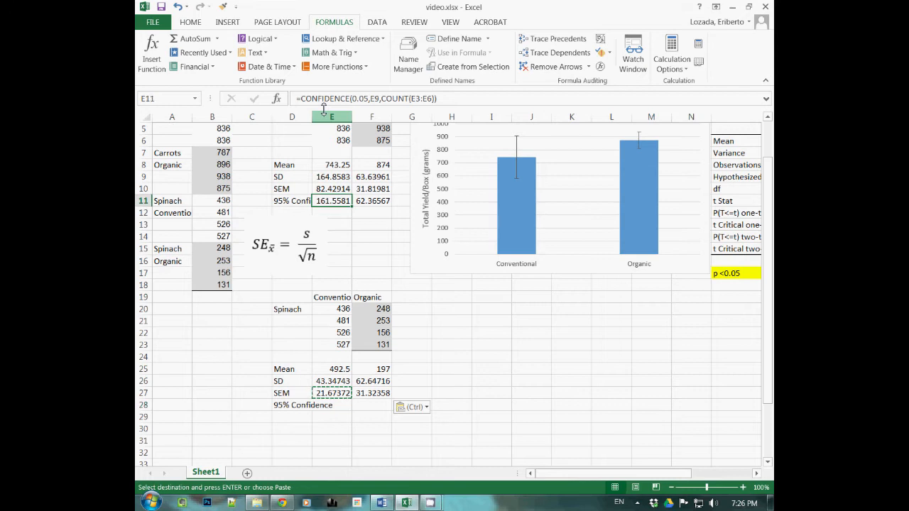
Start the conventional spinach 95% confidence formula in E28 with the CONFIDENCE function and an alpha of .05.
left_click(331, 406)
type("=conf")
key("BackSpace")
key("BackSpace")
key("BackSpace")
key("BackSpace")
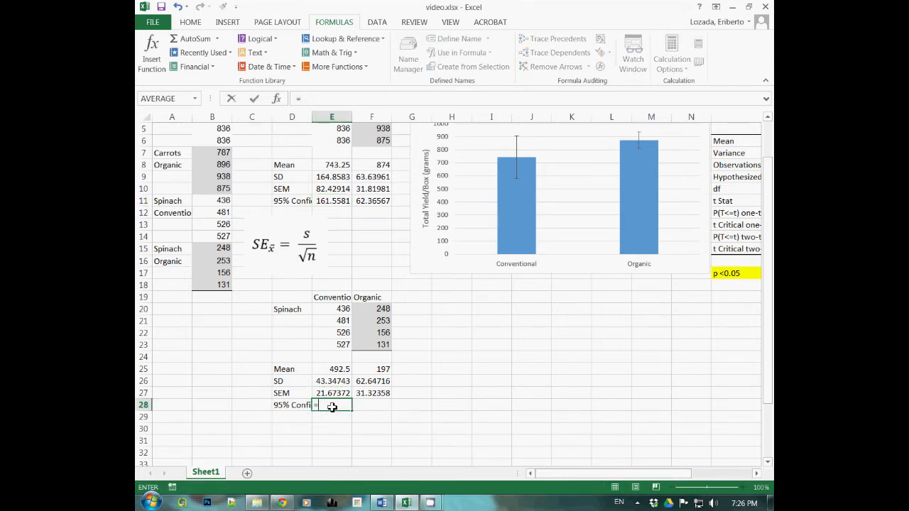
type("conf")
double_click(358, 439)
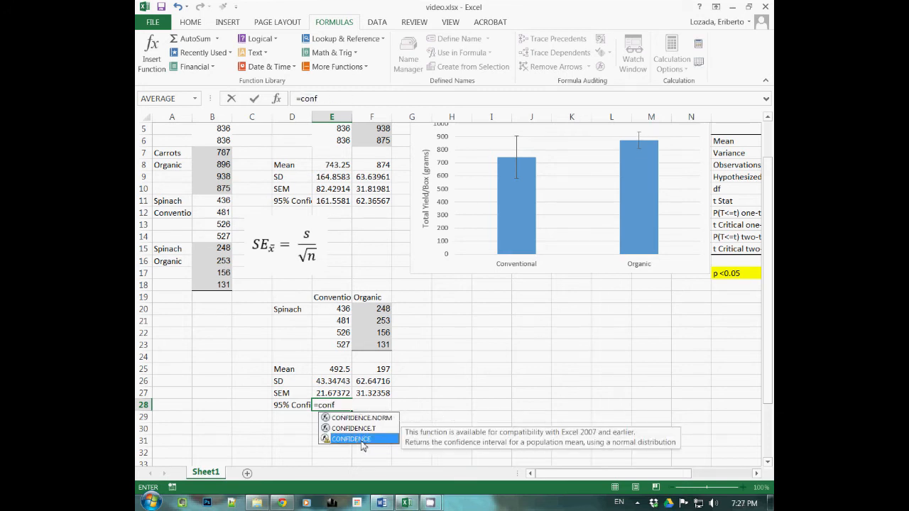
double_click(361, 439)
type(".05,")
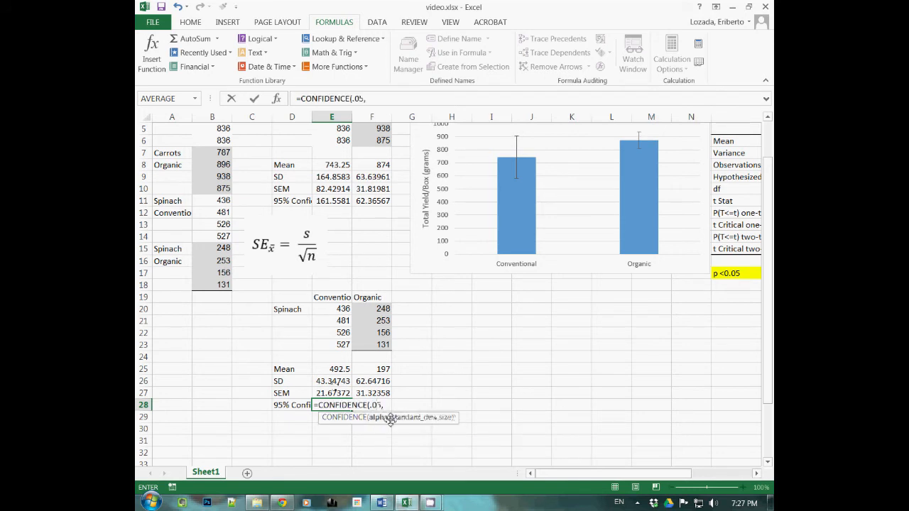
Complete the E28 confidence formula with E26 as the standard deviation and COUNT(E20:E23) as the sample size.
left_click(332, 381)
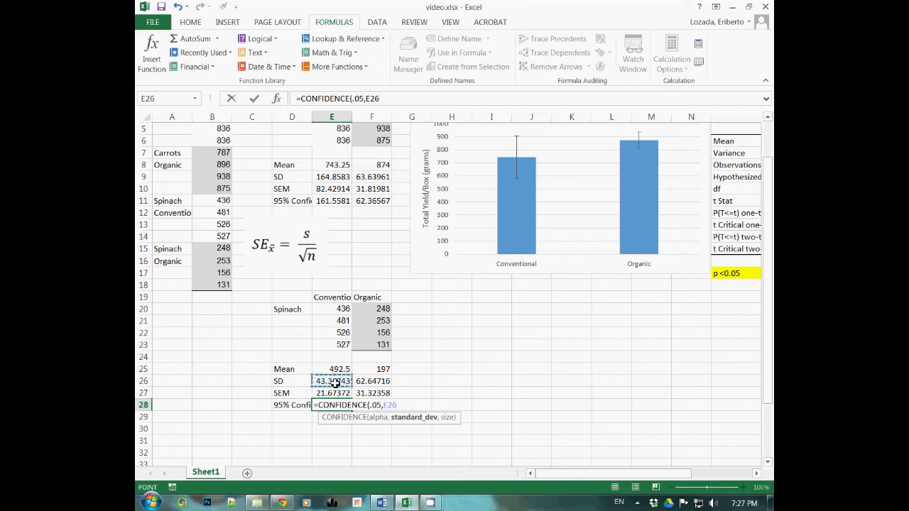
type(",")
key("BackSpace")
type(",4")
key("BackSpace")
key("BackSpace")
type(",count(")
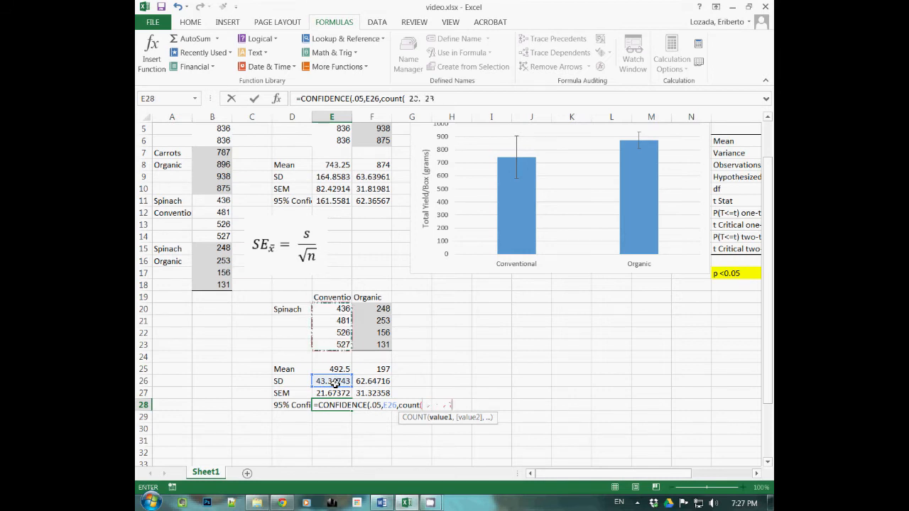
left_click_drag(334, 309, 345, 343)
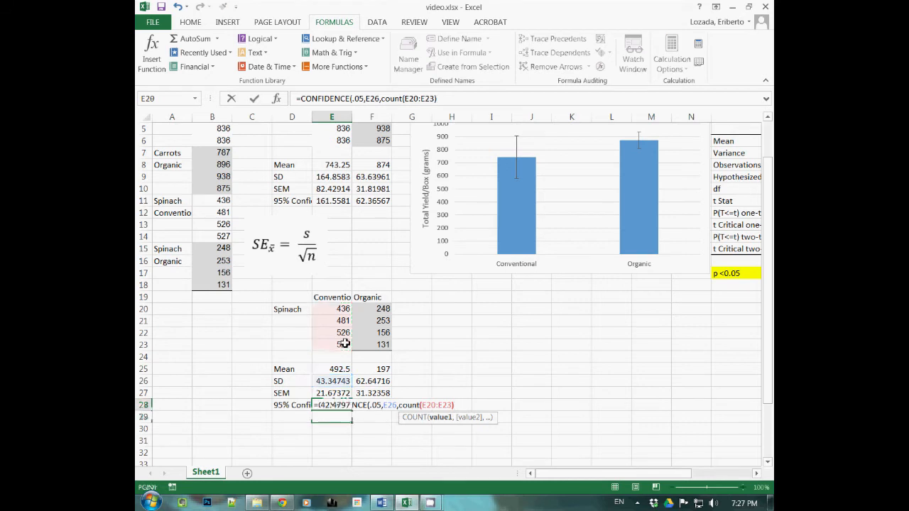
type(")")
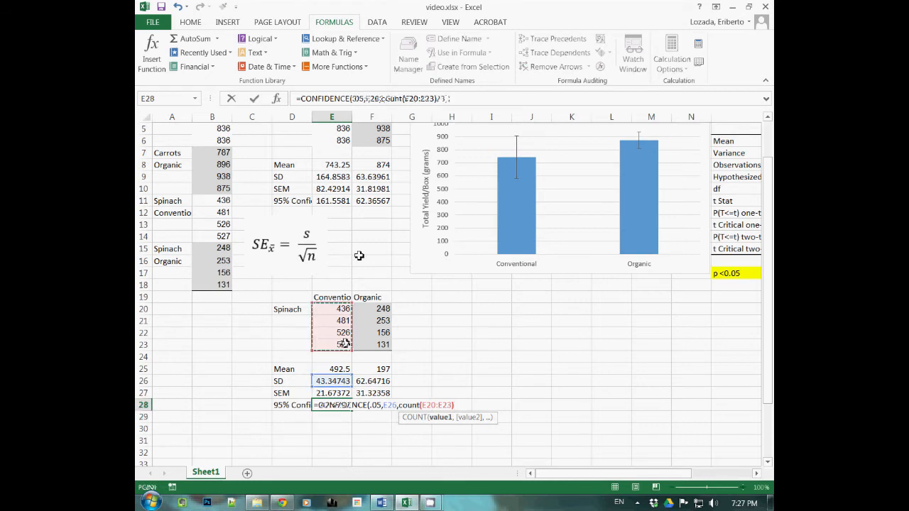
left_click(454, 99)
key("ctrl+Return")
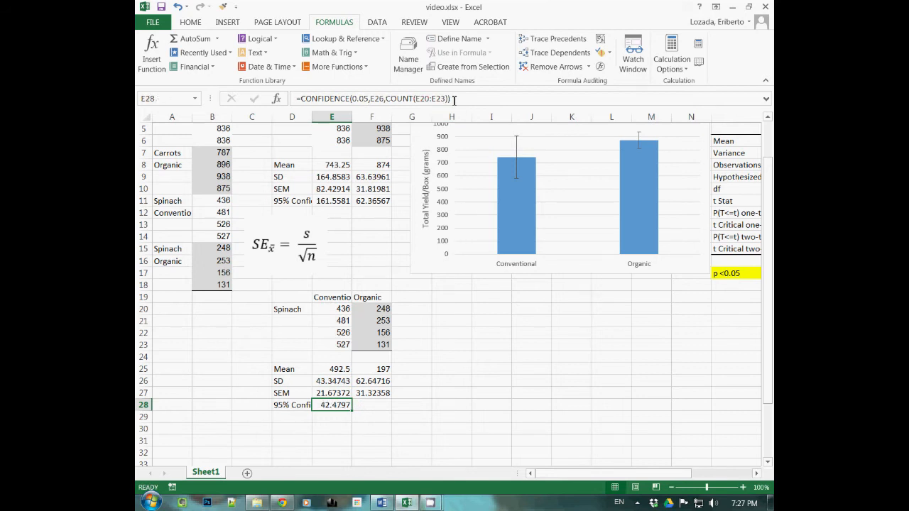
left_click(454, 100)
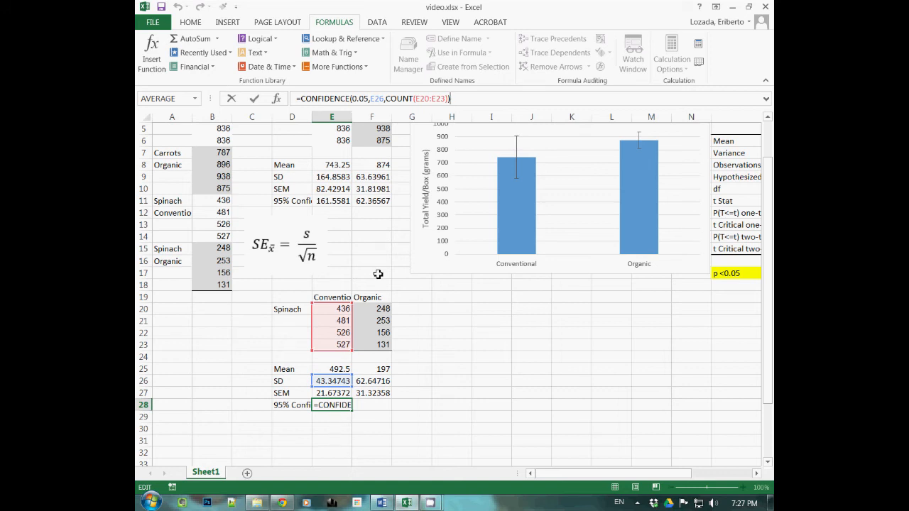
key("ctrl+Return")
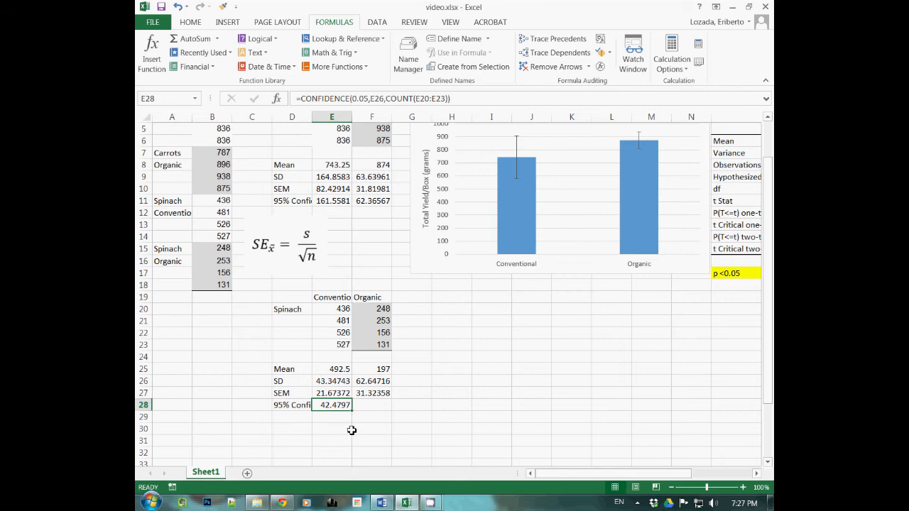
Copy the 95% confidence formula from E28 to F28 for organic spinach.
key("ctrl+c")
key("Right")
key("ctrl+v")
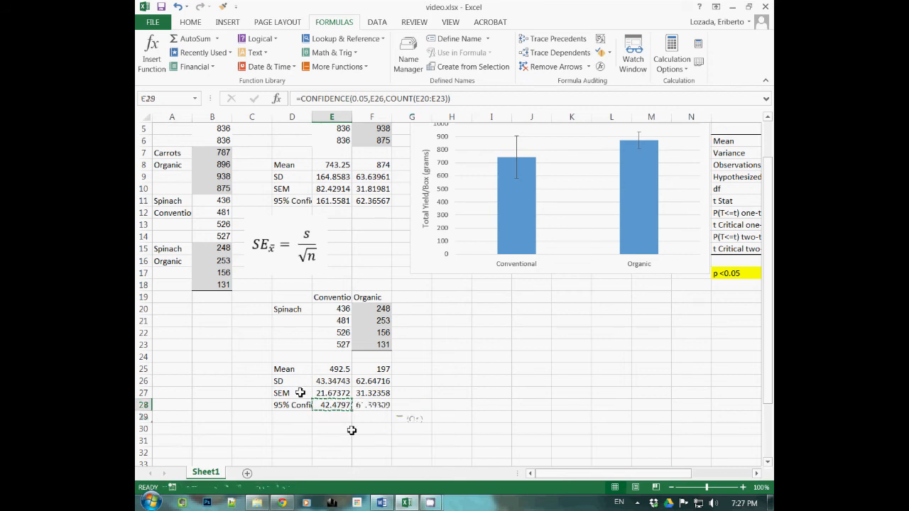
key("Down")
key("Right")
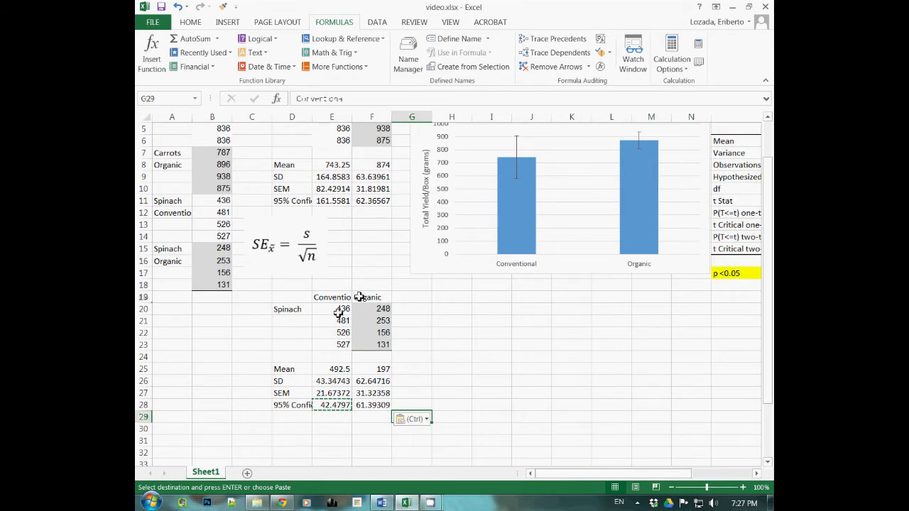
Insert a 2-D clustered column chart of the spinach means E25:F25 with the Conventional and Organic headings in E19:F19.
left_click(348, 299)
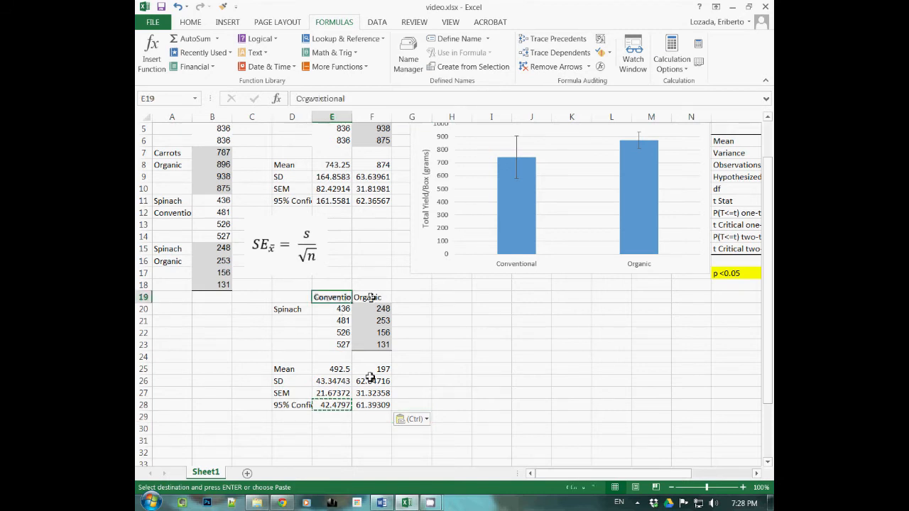
left_click(370, 297, "ctrl")
left_click(331, 369, "ctrl")
left_click(380, 370, "ctrl")
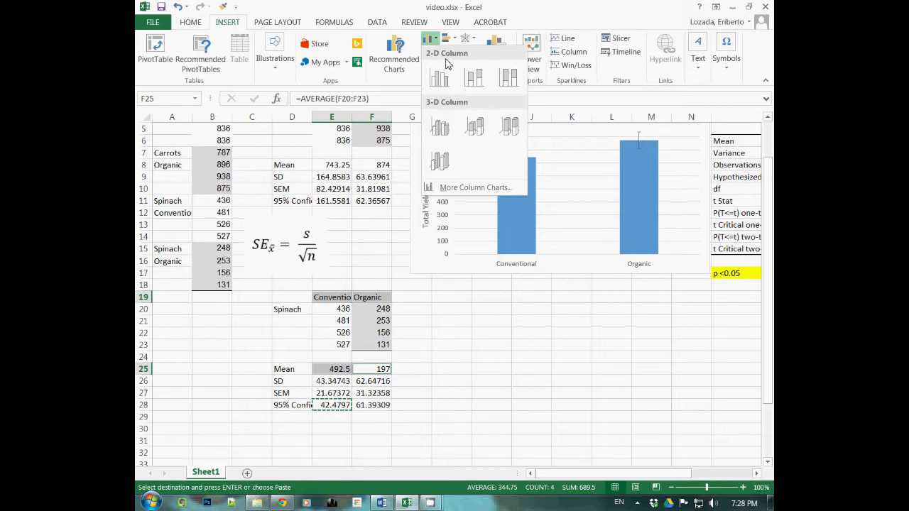
left_click(439, 75)
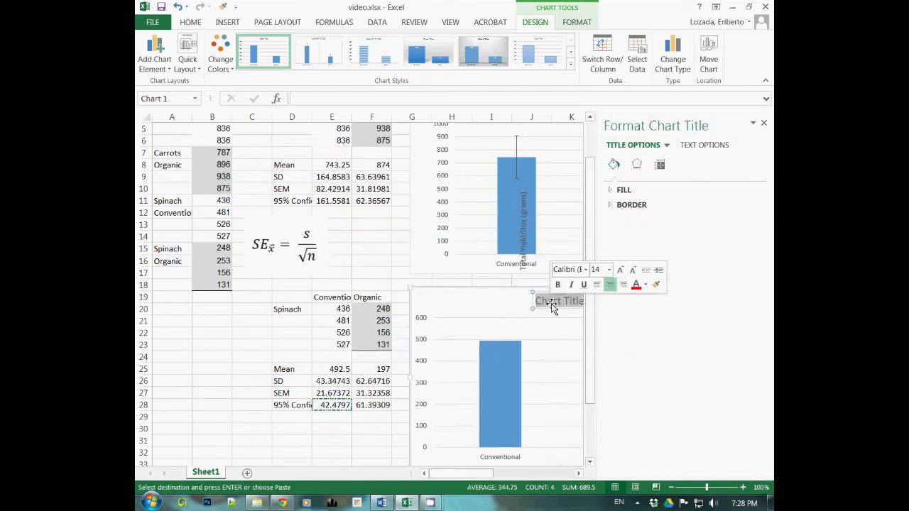
Title the new chart Spinach and give its vertical axis the title Total Yield/Box (grams).
double_click(551, 304)
type("Spinach")
left_click(470, 301)
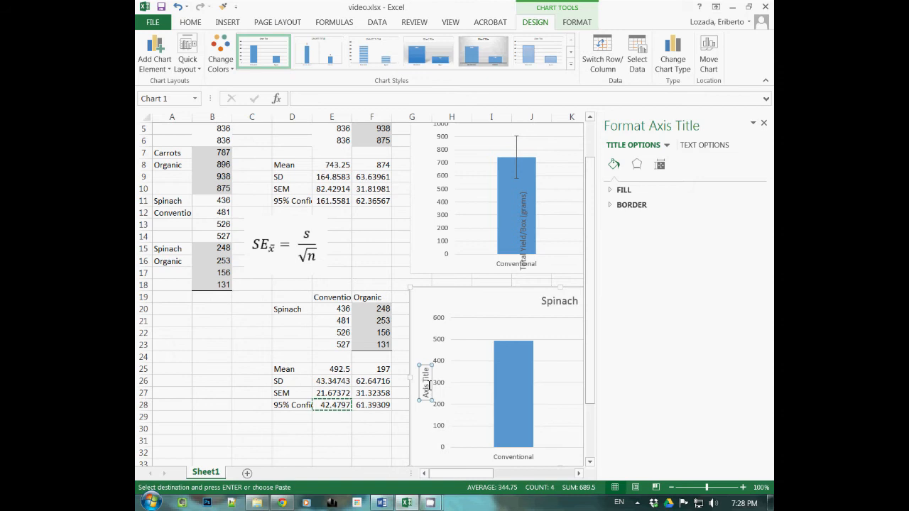
triple_click(428, 385)
key("ctrl+v")
Move the Carrots chart's displaced axis title back beside its vertical axis.
left_click(525, 252)
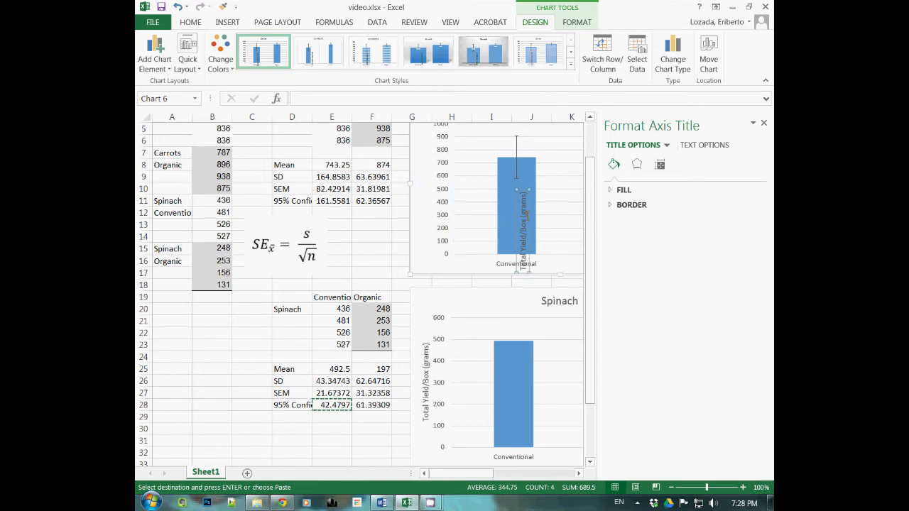
scroll(527, 215, "up", 2)
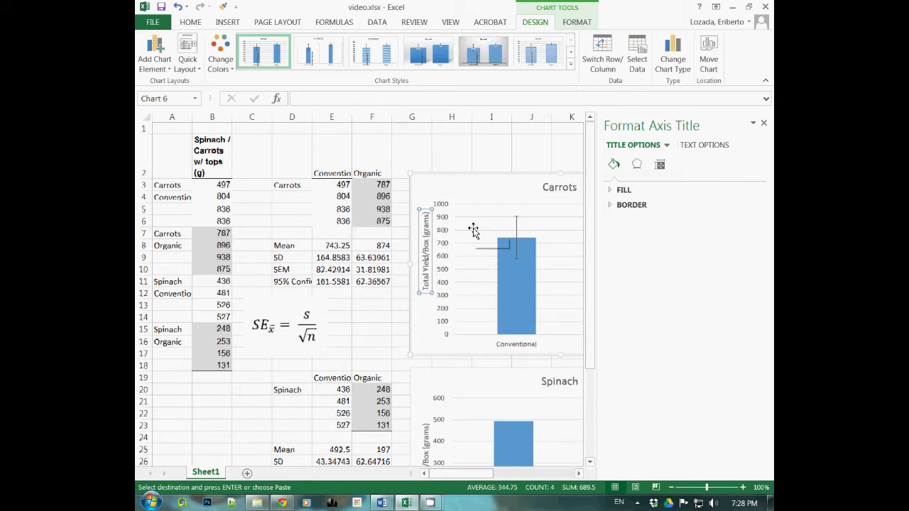
scroll(452, 268, "down", 4)
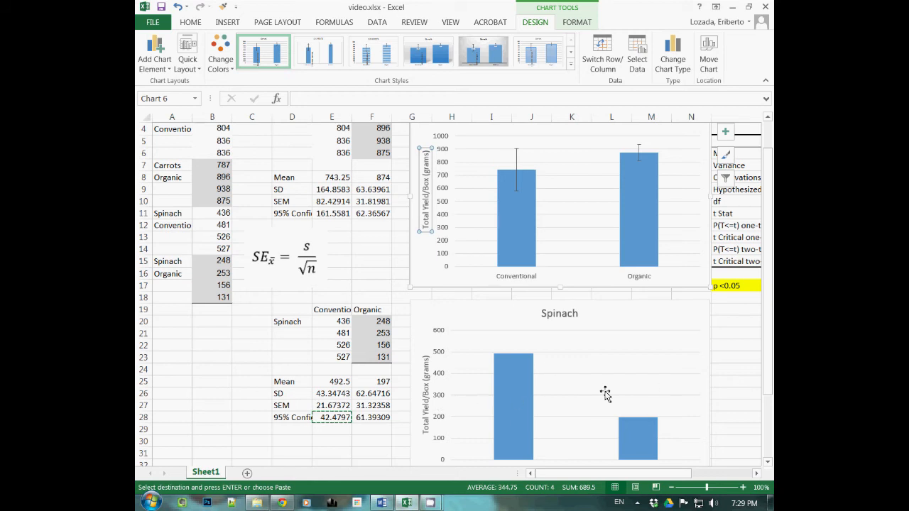
Add custom error bars to the Spinach chart, using the 95% confidence values E28:F28 for both positive and negative error.
left_click(717, 357)
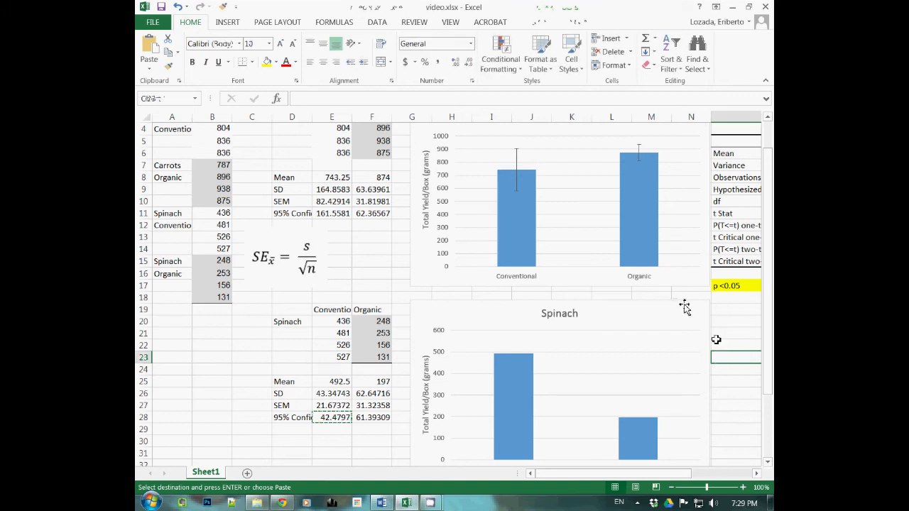
left_click(716, 339)
left_click(725, 308)
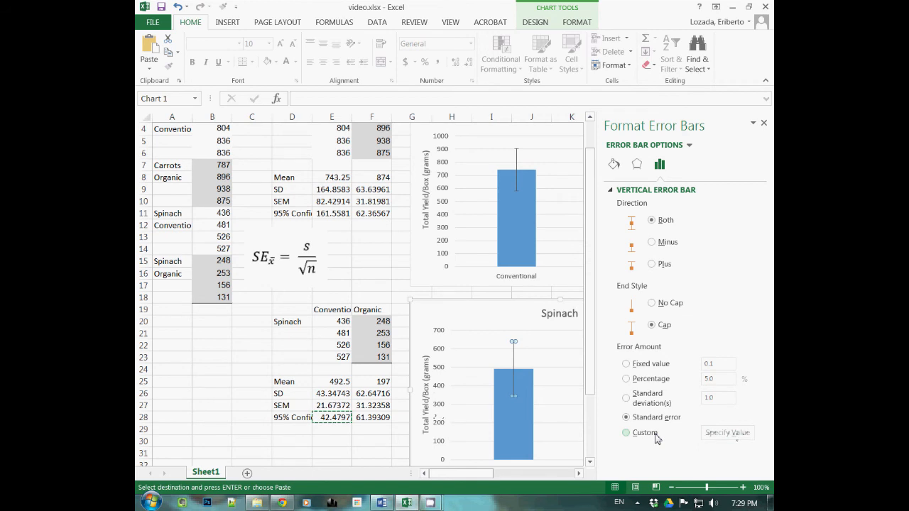
left_click(732, 434)
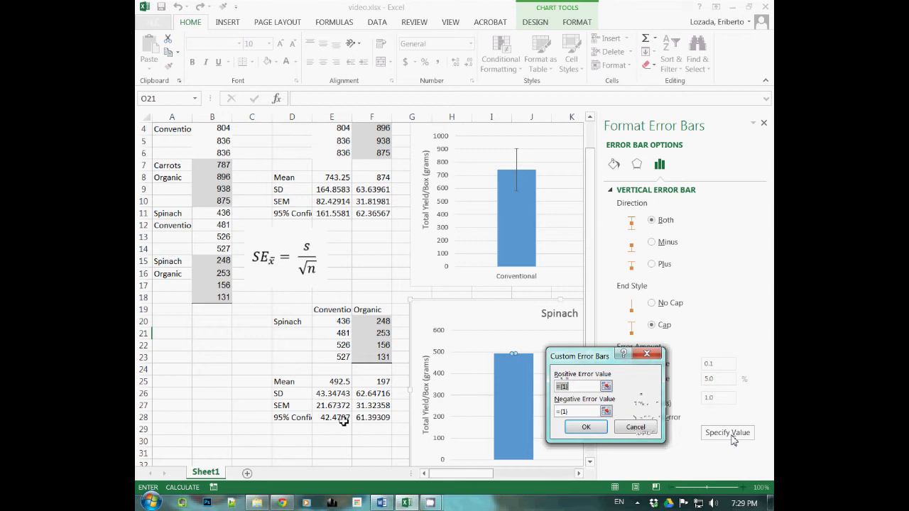
left_click_drag(334, 417, 371, 417)
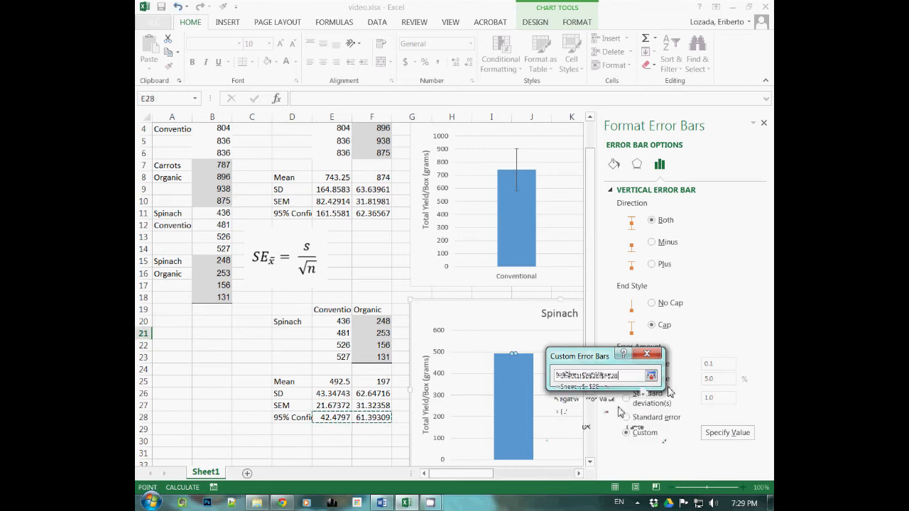
left_click_drag(335, 419, 372, 419)
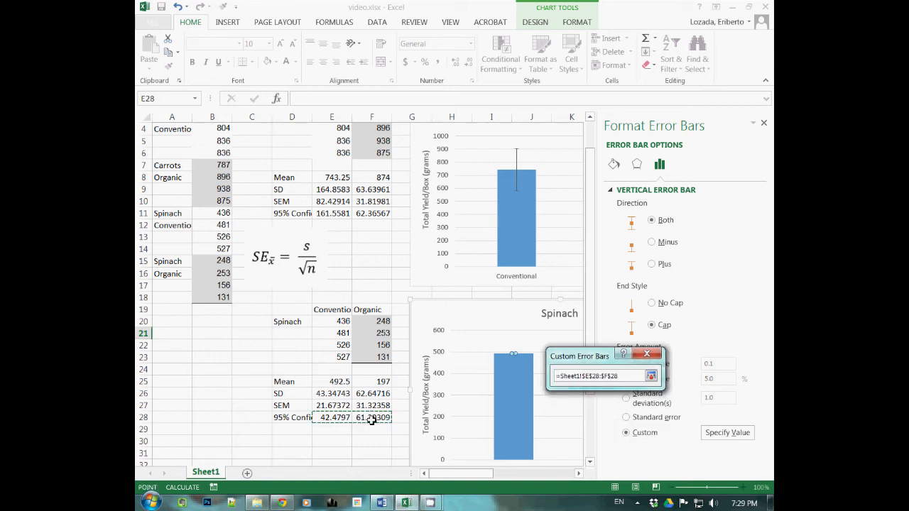
key("Return")
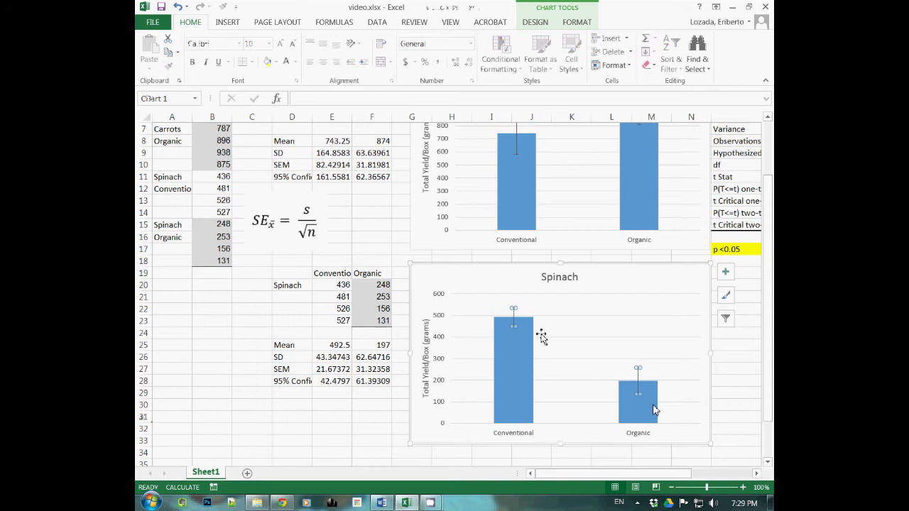
key("Escape")
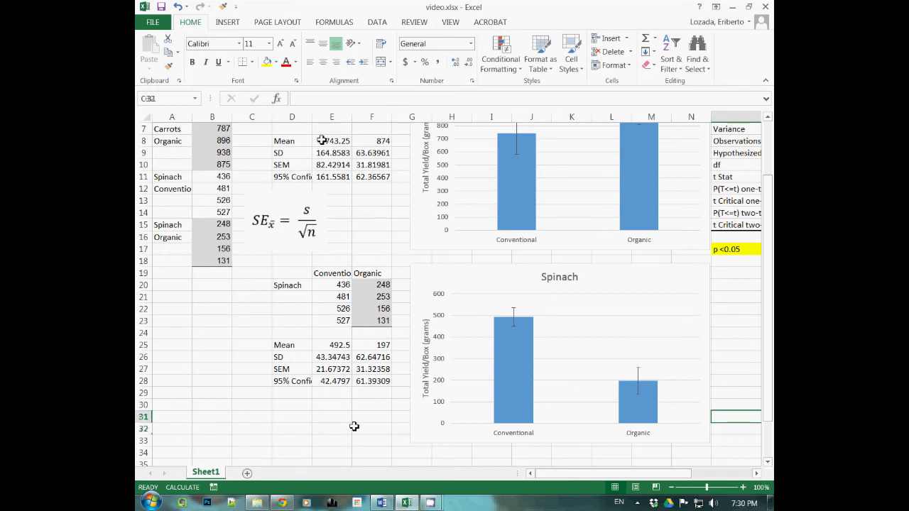
Run an unequal-variances t-test on spinach ranges E19:E23 and F19:F23 with labels, output at O20, and highlight the two-tail p-value in yellow.
left_click(349, 428)
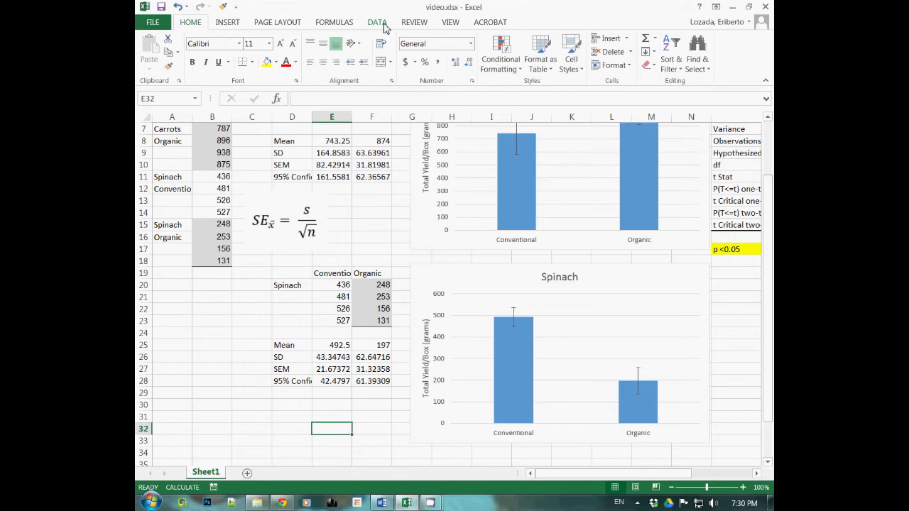
left_click(377, 22)
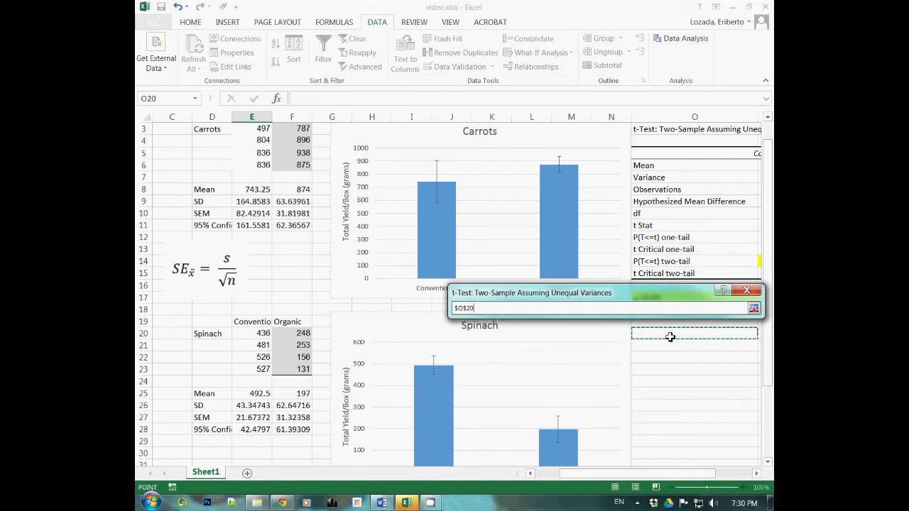
key("Return")
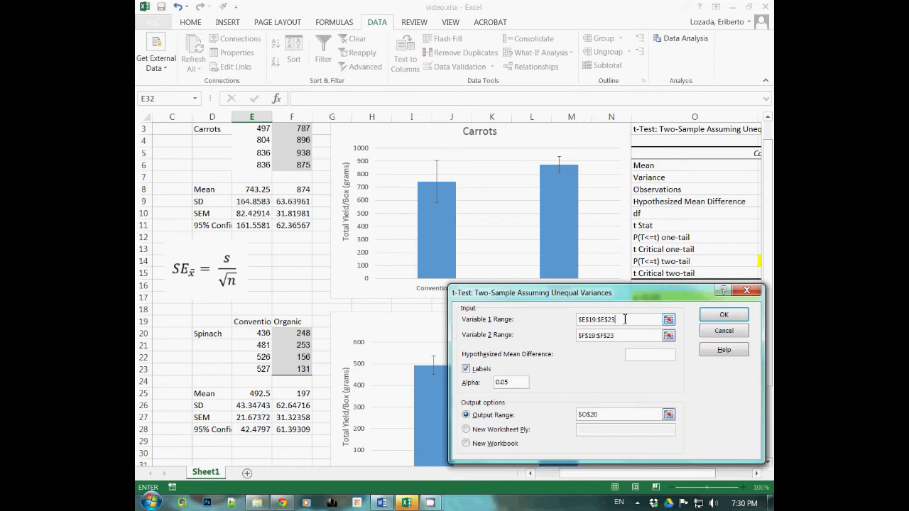
key("Return")
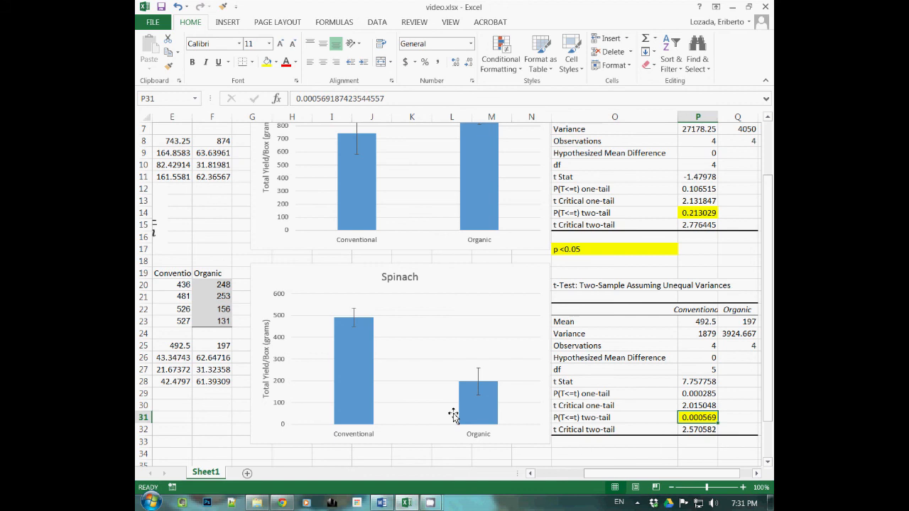
Compare the carrot and spinach charts, their error bars and the highlighted two-tail p-values in both t-test tables.
mouse_move(348, 420)
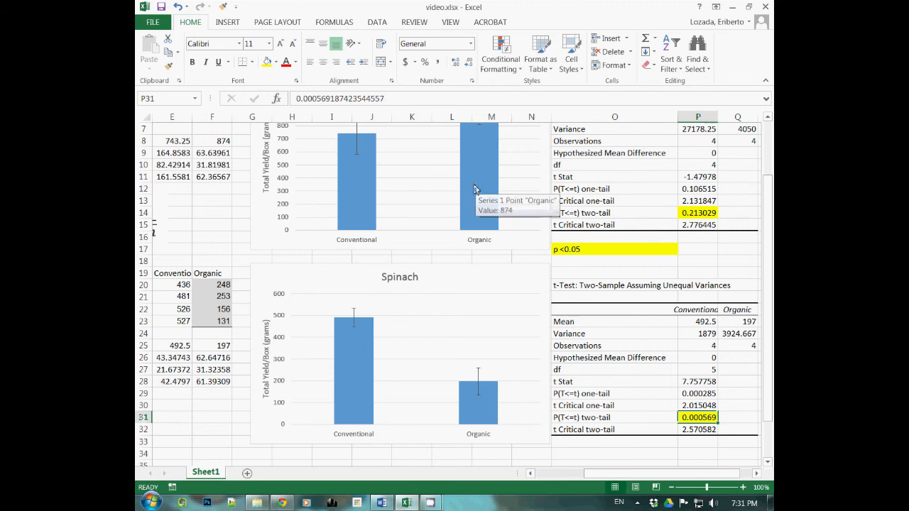
mouse_move(475, 188)
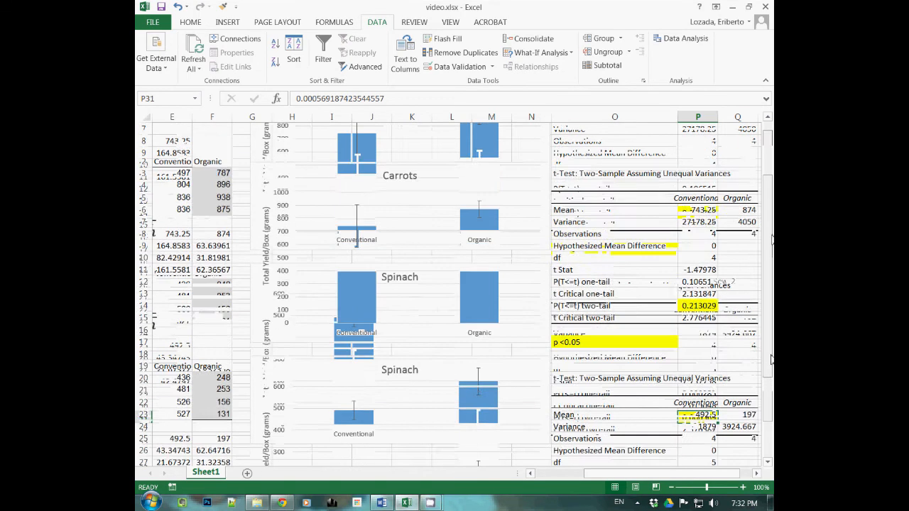
scroll(194, 193, "up", 2)
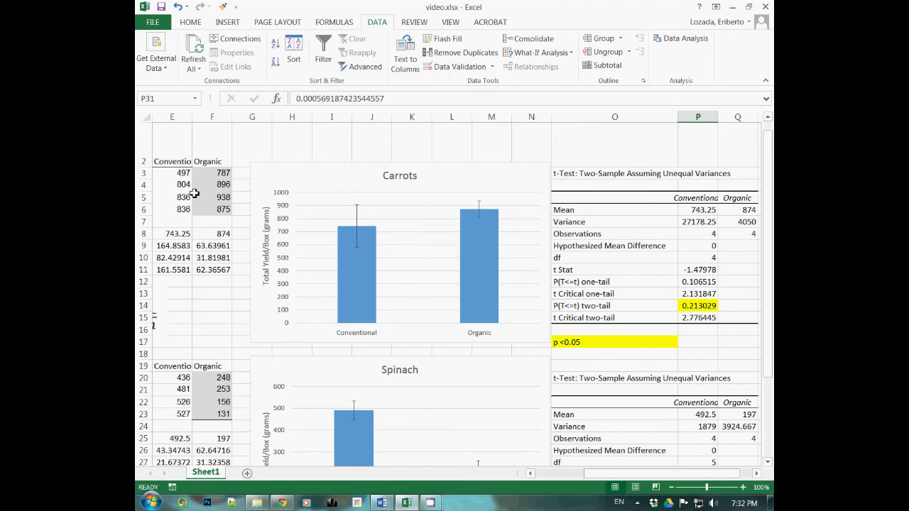
scroll(230, 436, "down", 2)
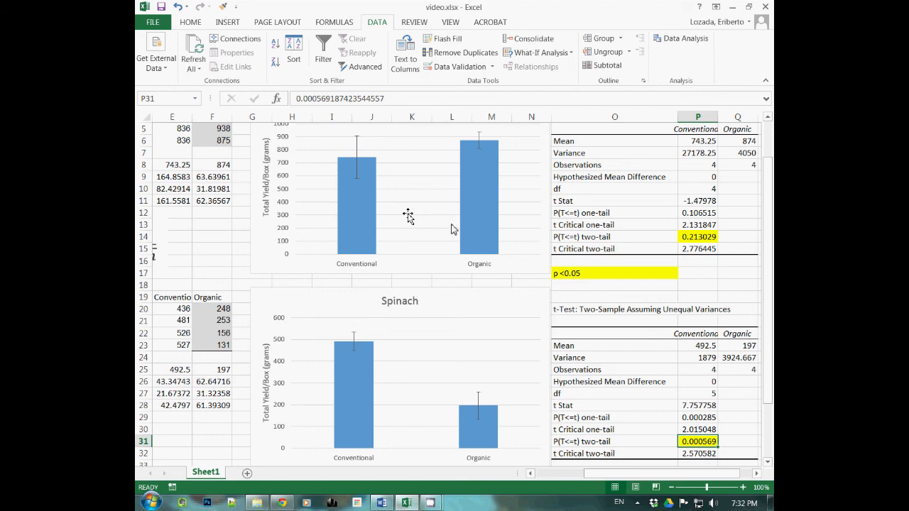
mouse_move(479, 229)
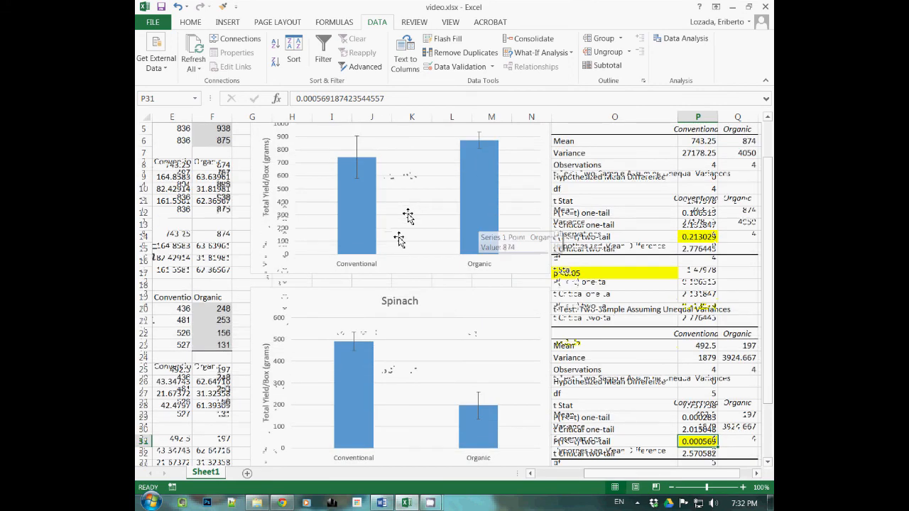
scroll(397, 243, "up", 1)
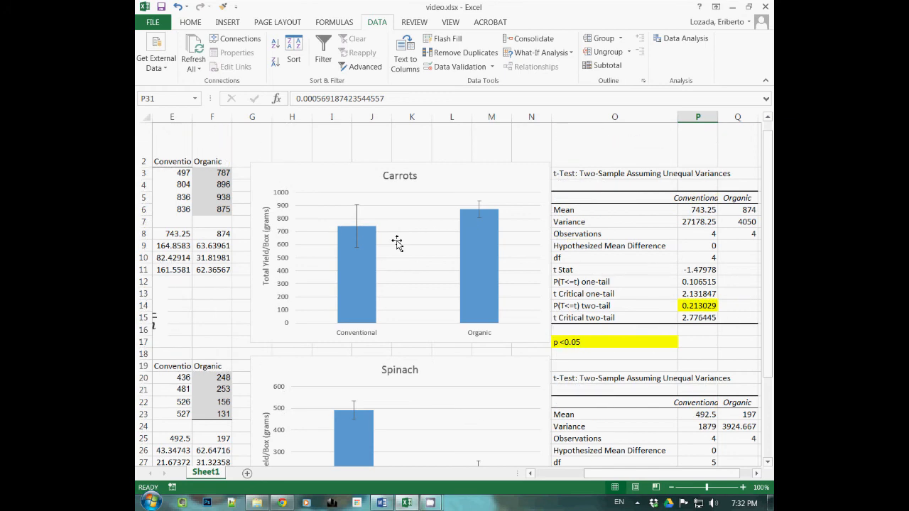
scroll(603, 161, "down", 1)
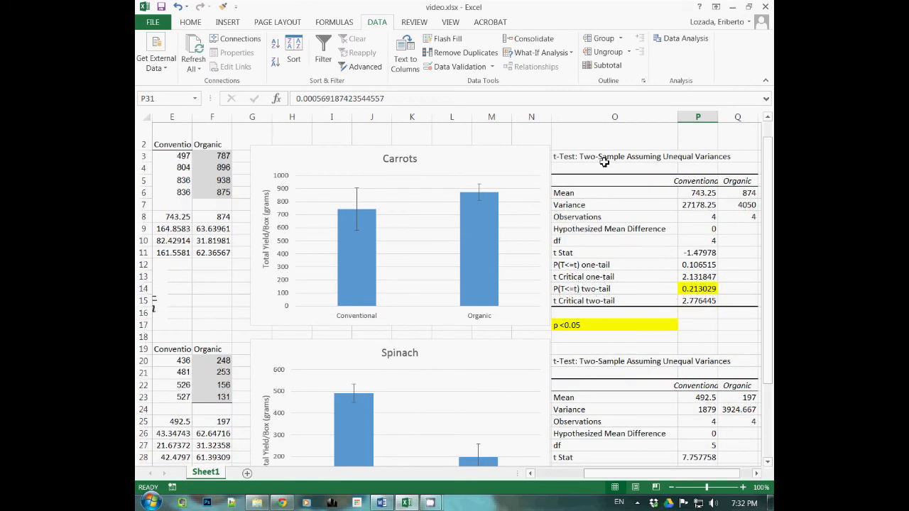
scroll(603, 162, "down", 2)
scroll(603, 162, "down", 2)
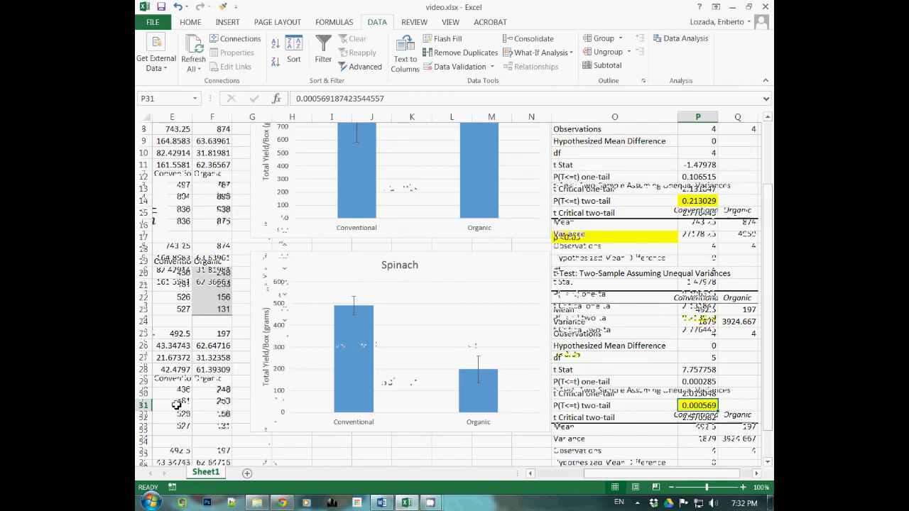
scroll(376, 147, "up", 3)
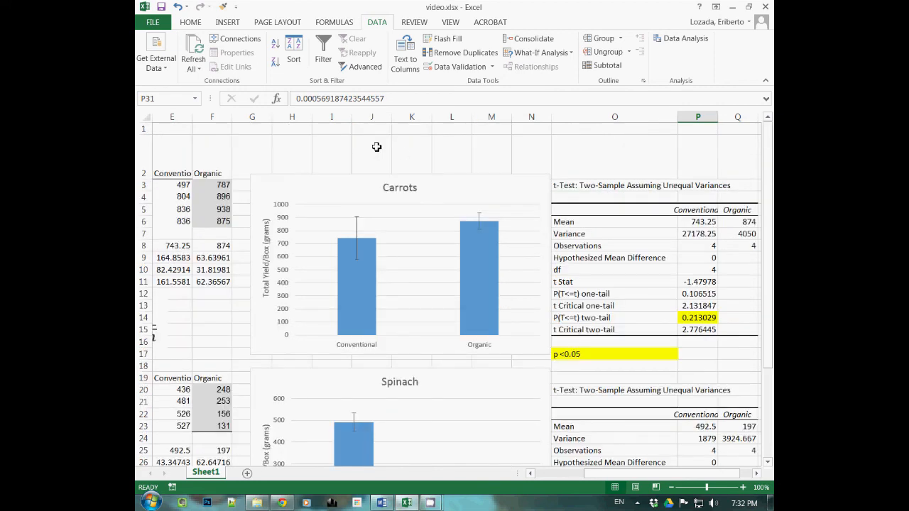